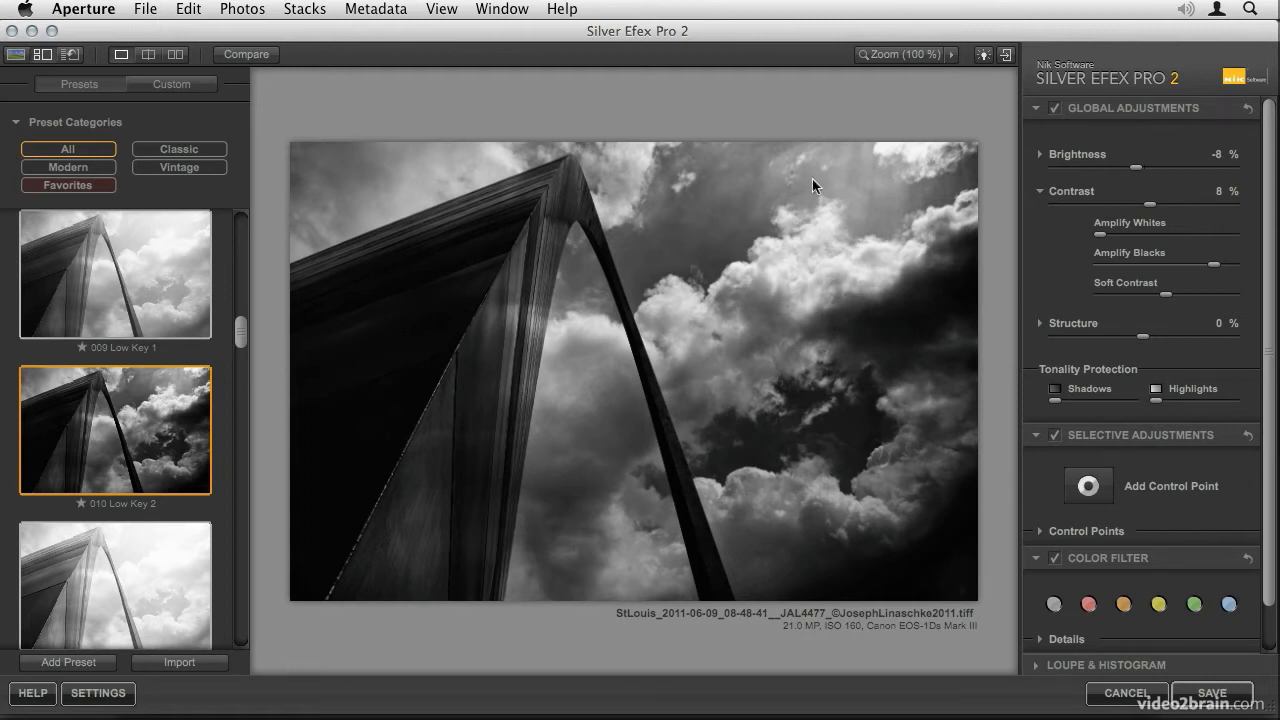
Step: Examine the sky right of the arch and in the photo's upper-left corner at 100% zoom for sensor dust spots
click(908, 51)
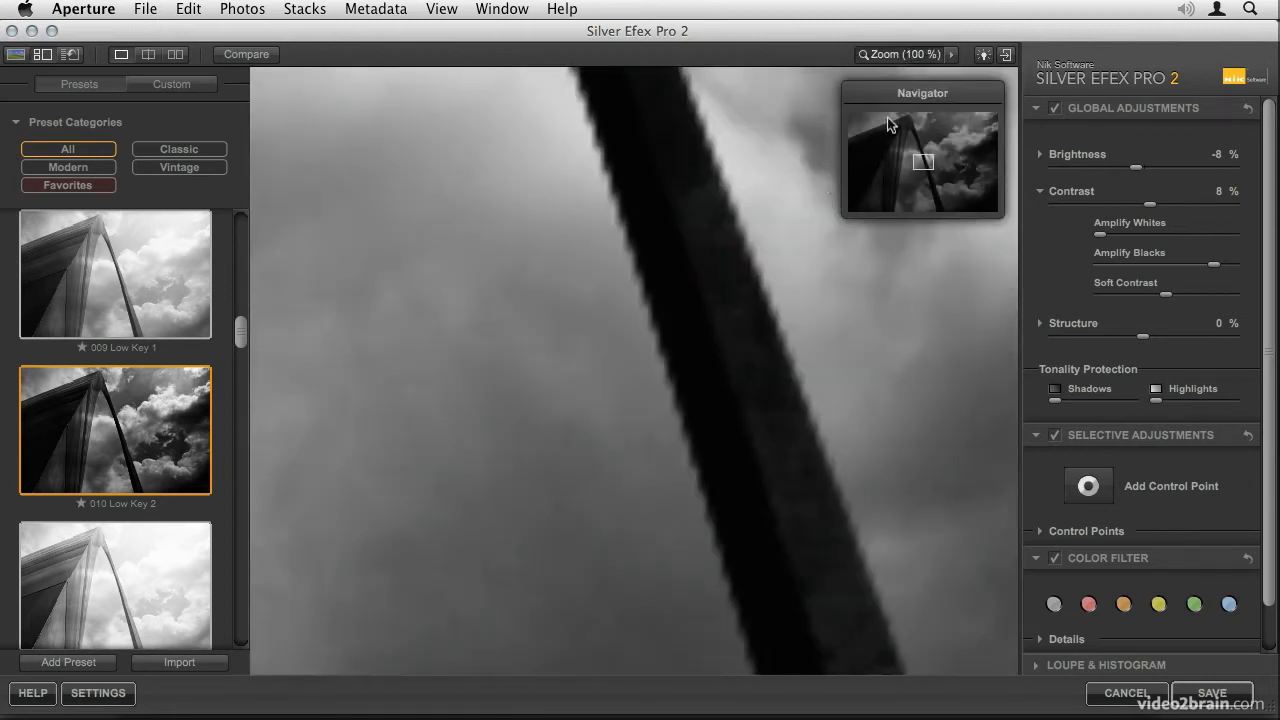
drag(922, 160, 947, 120)
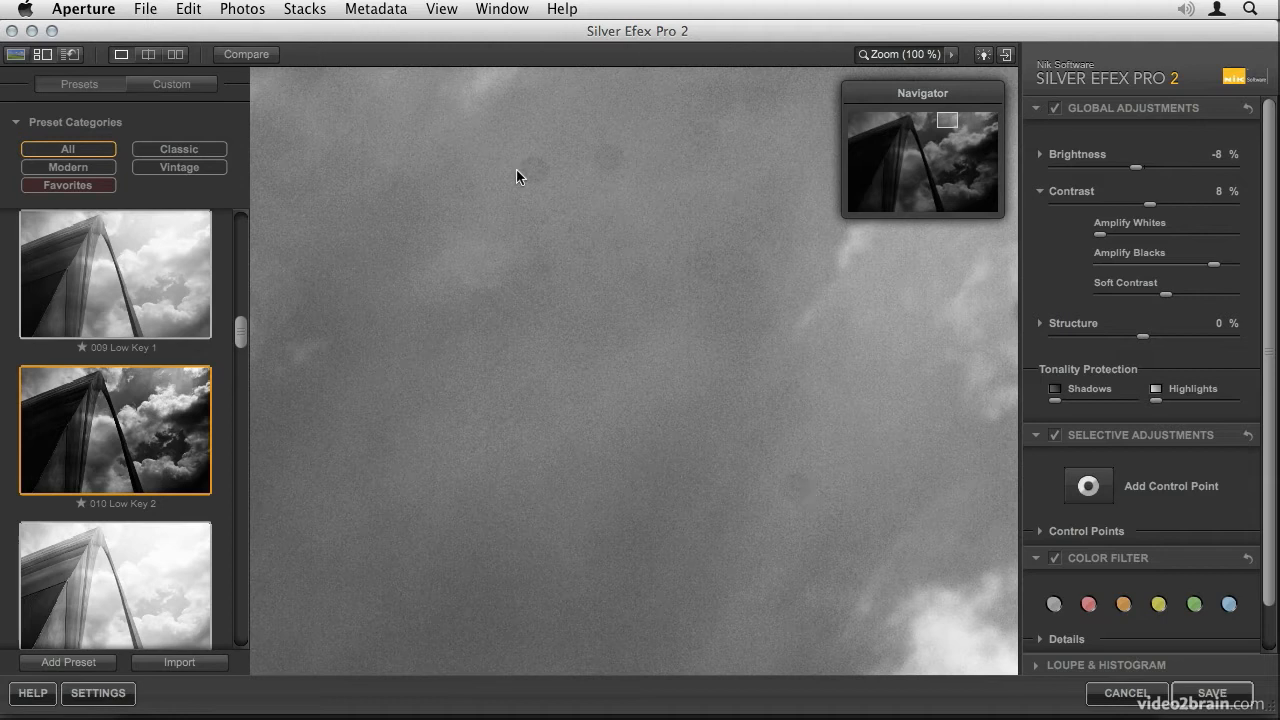
drag(939, 122, 854, 122)
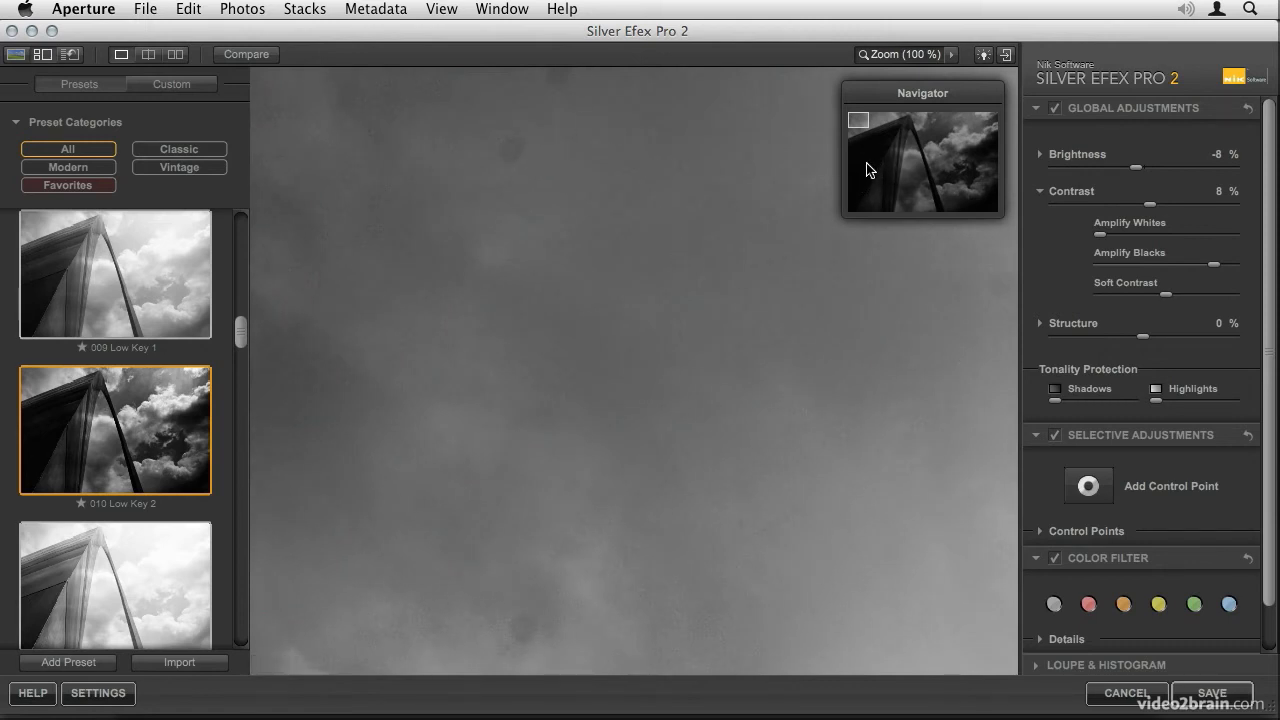
Step: Lower the Amplify Blacks contrast amount to below 42% and check the arch's dark face at 100% zoom
click(1156, 264)
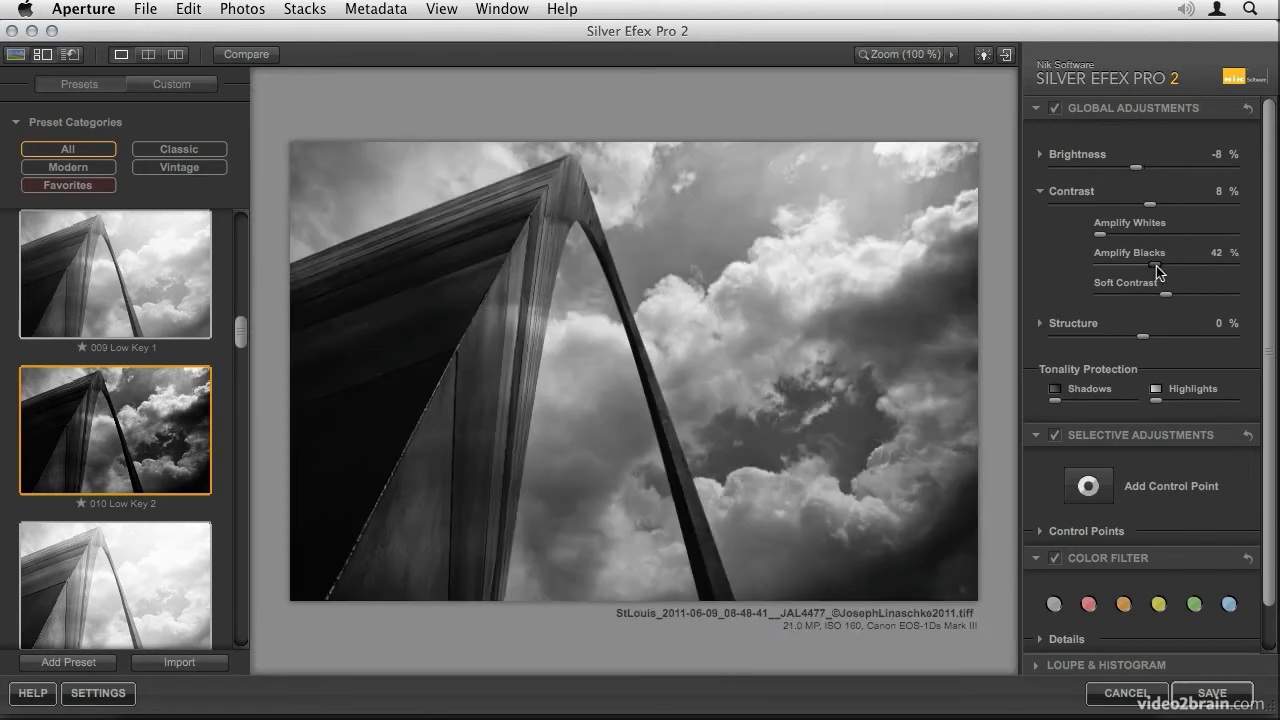
mouse_move(1156, 266)
mouse_down()
mouse_move(1120, 267)
mouse_move(1138, 266)
mouse_up()
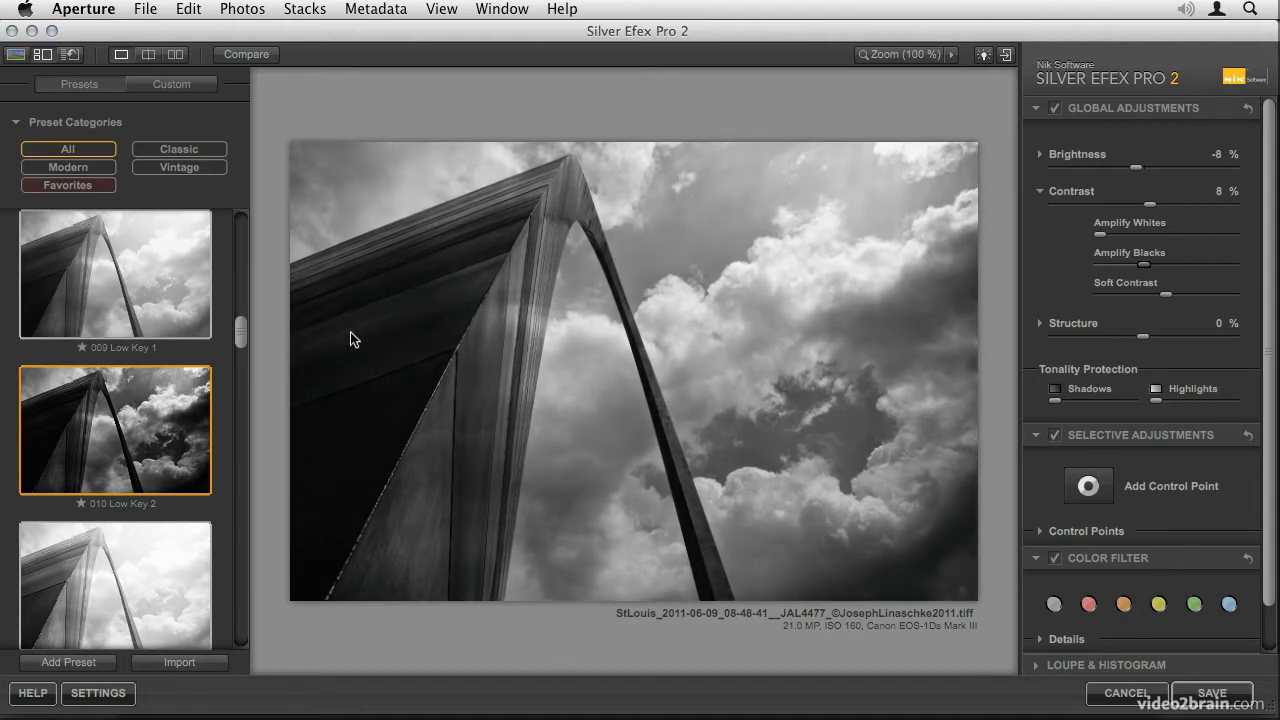
click(906, 54)
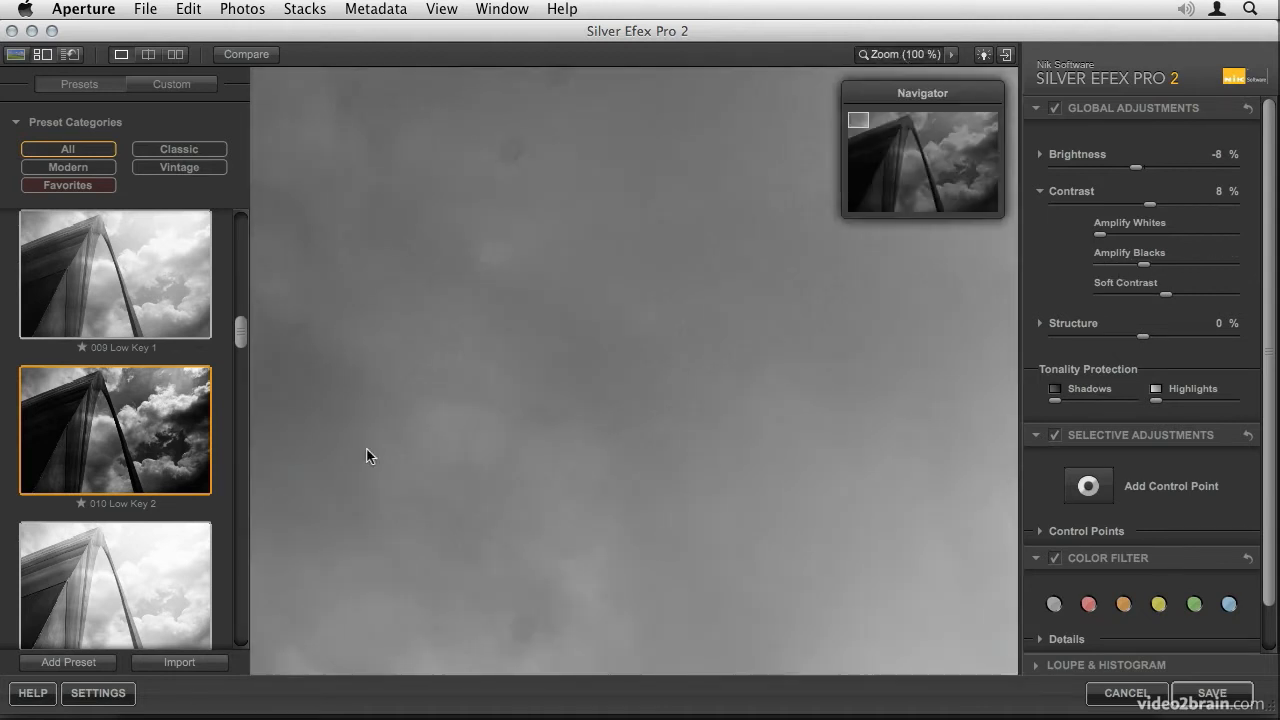
drag(440, 503, 566, 344)
drag(691, 451, 687, 76)
drag(602, 545, 603, 289)
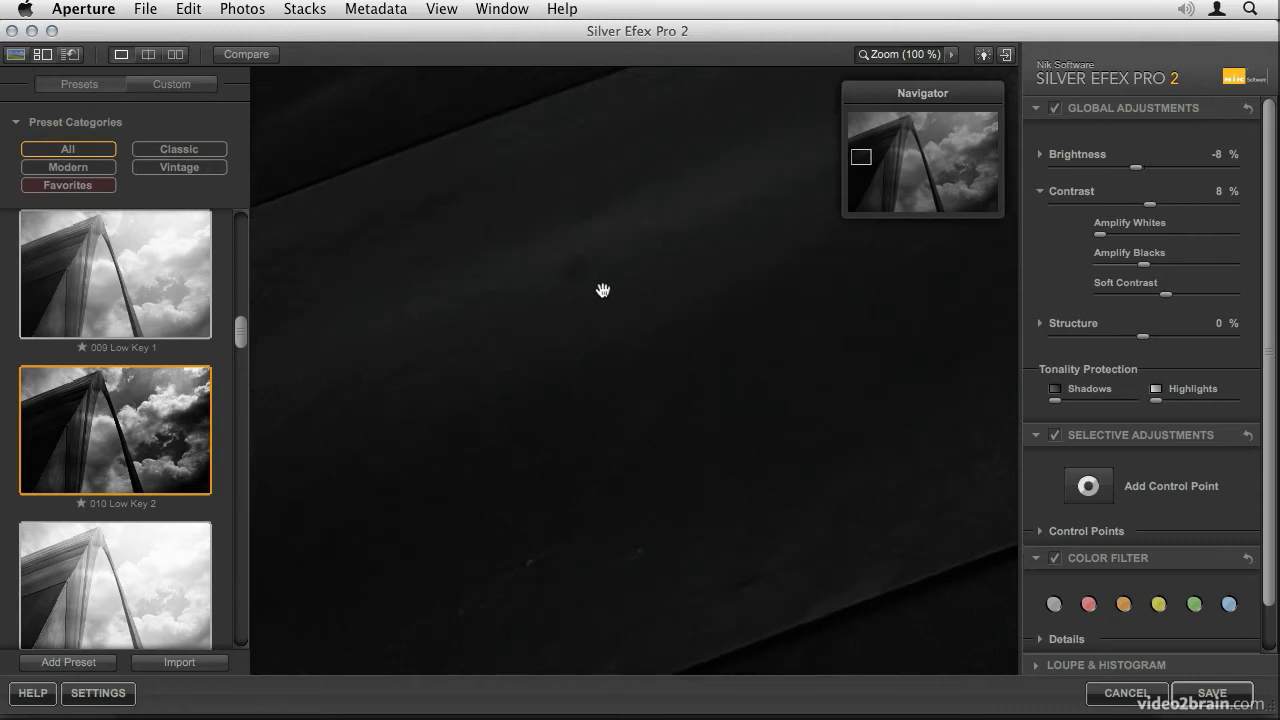
click(917, 54)
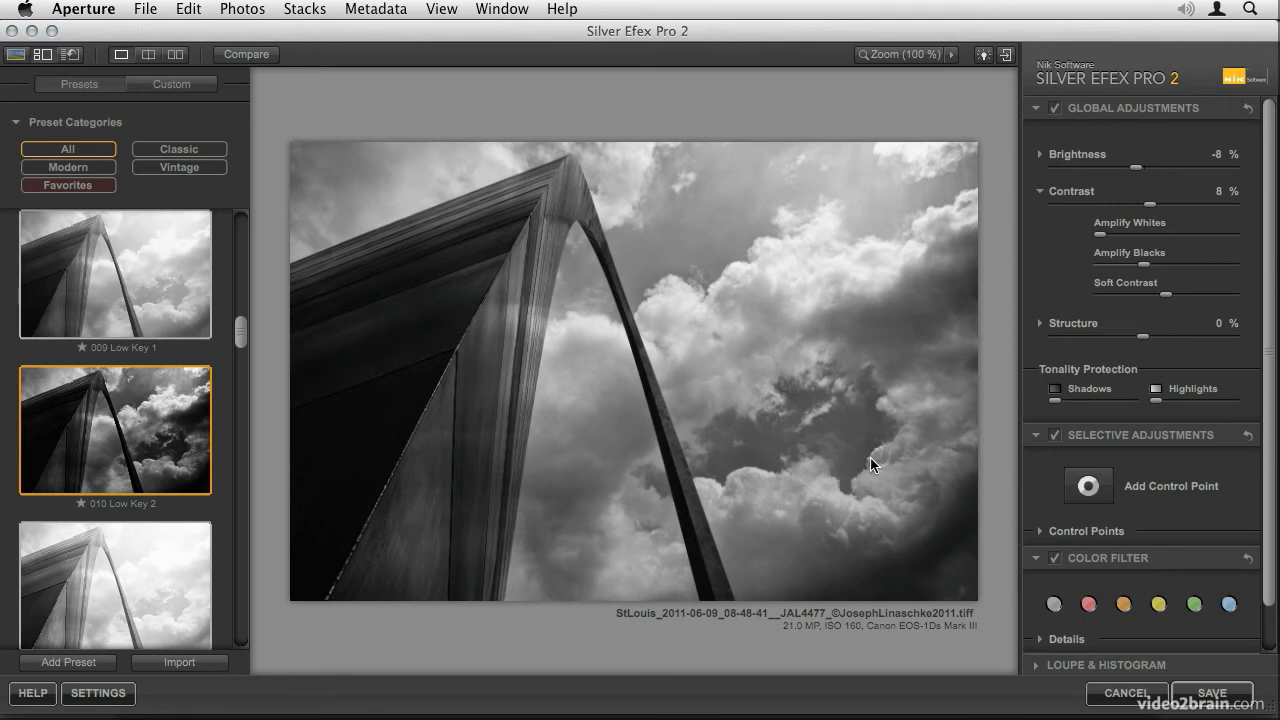
Step: Save the Silver Efex Pro edit back to Aperture and show the original and black-and-white versions in Split View
click(1210, 692)
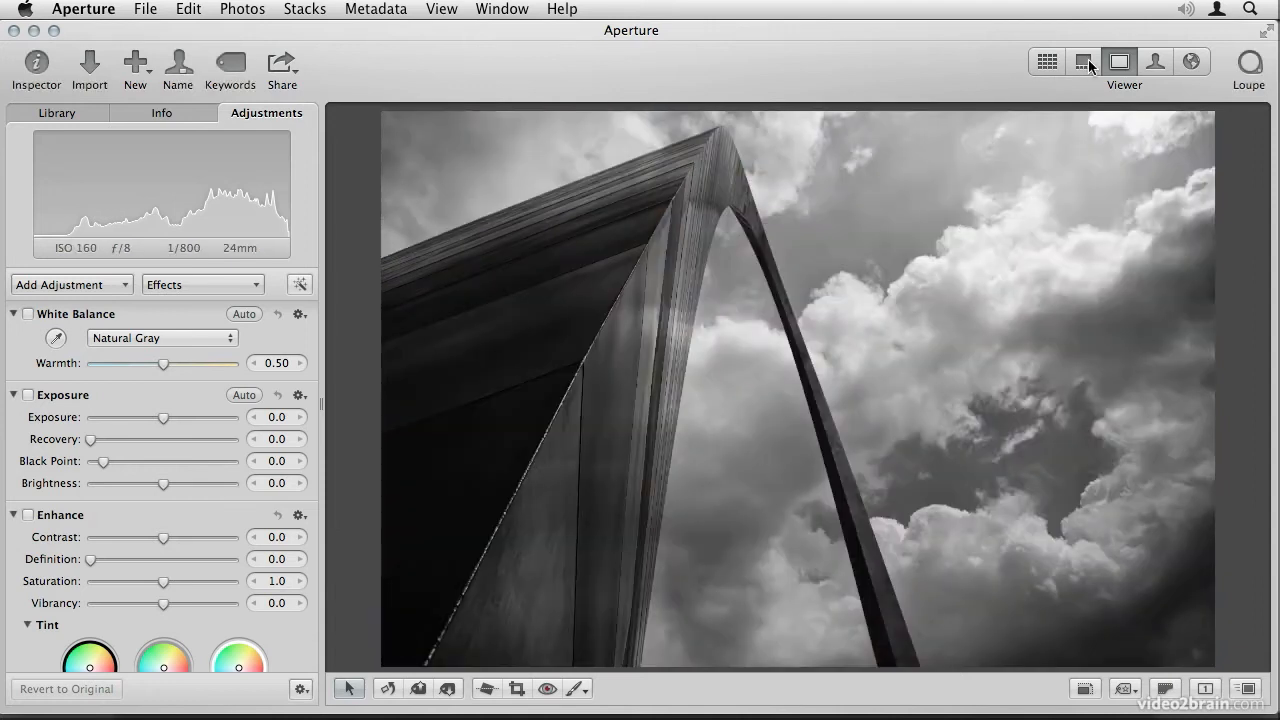
click(1084, 64)
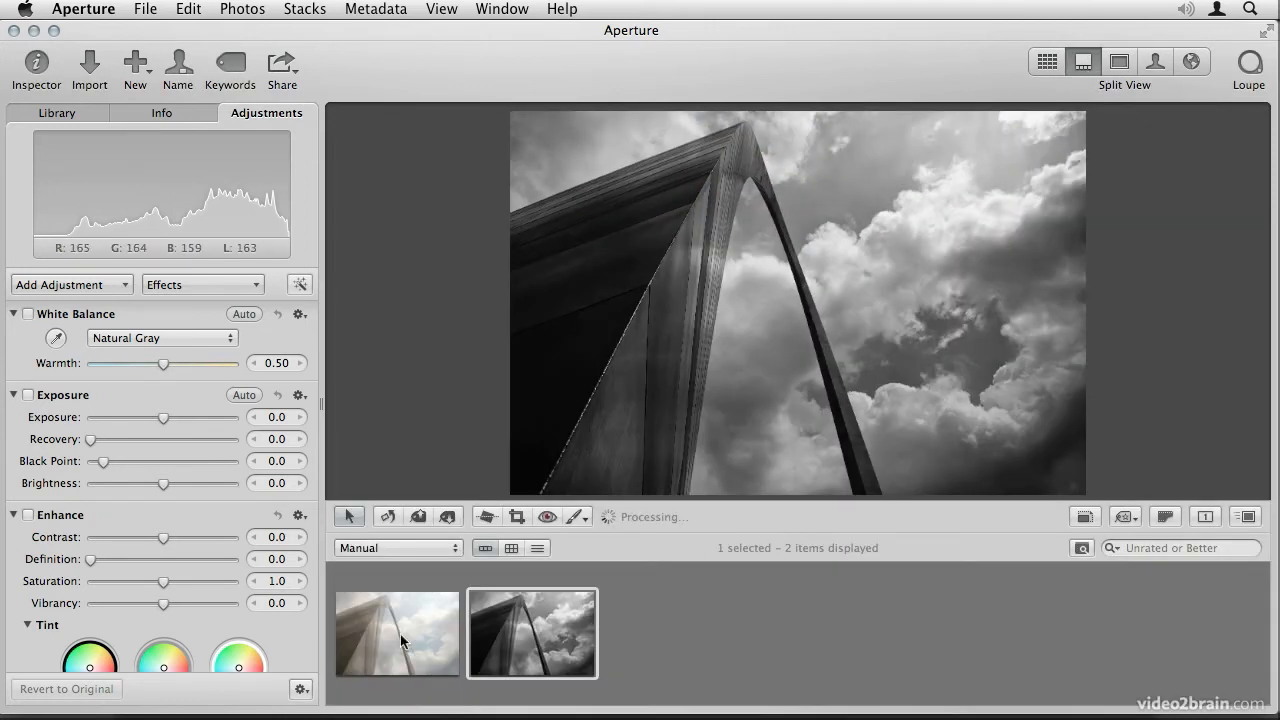
click(405, 634)
click(514, 633)
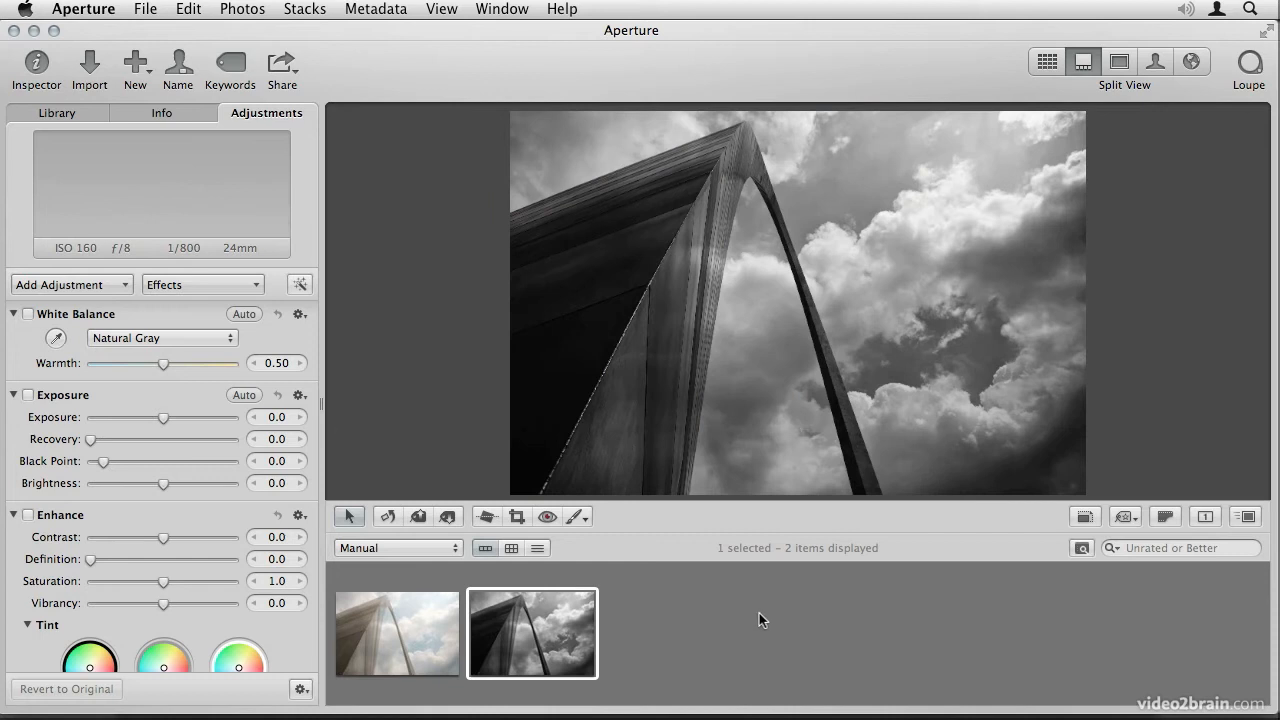
Step: Compare dust spots in the lower and upper-right sky between the color original and the black-and-white version at 100% zoom
key(z)
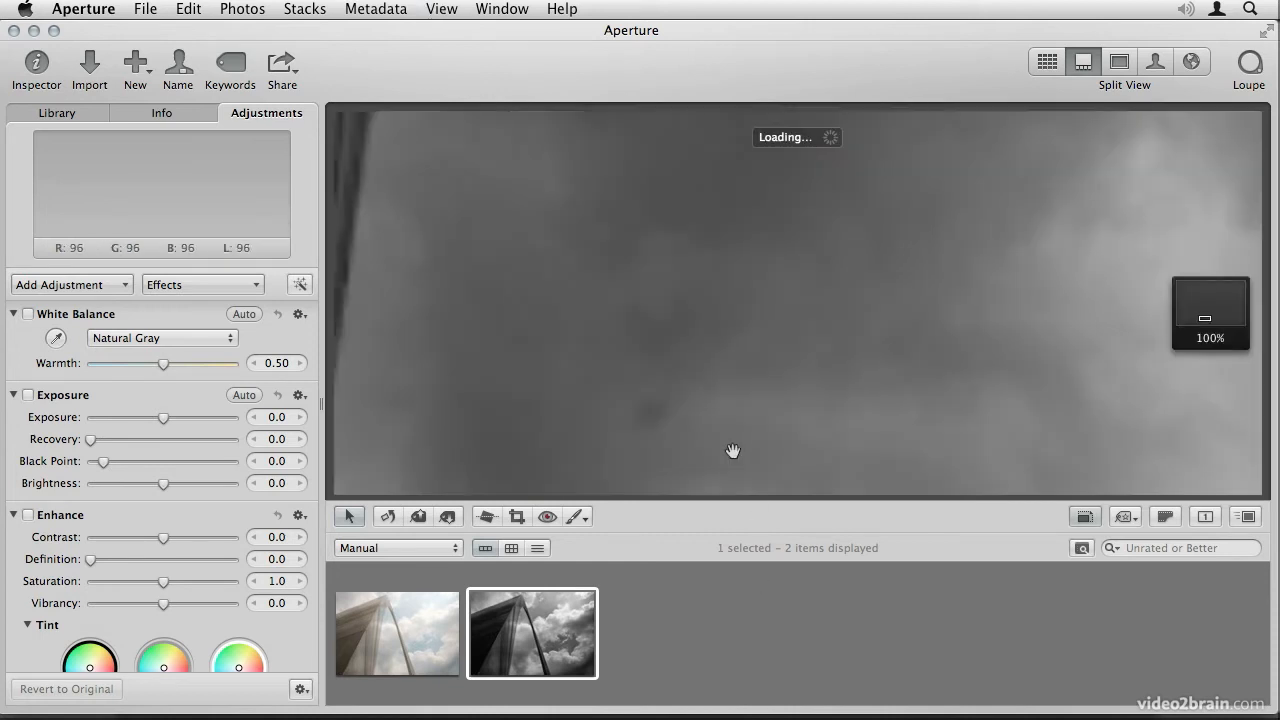
drag(746, 377, 755, 387)
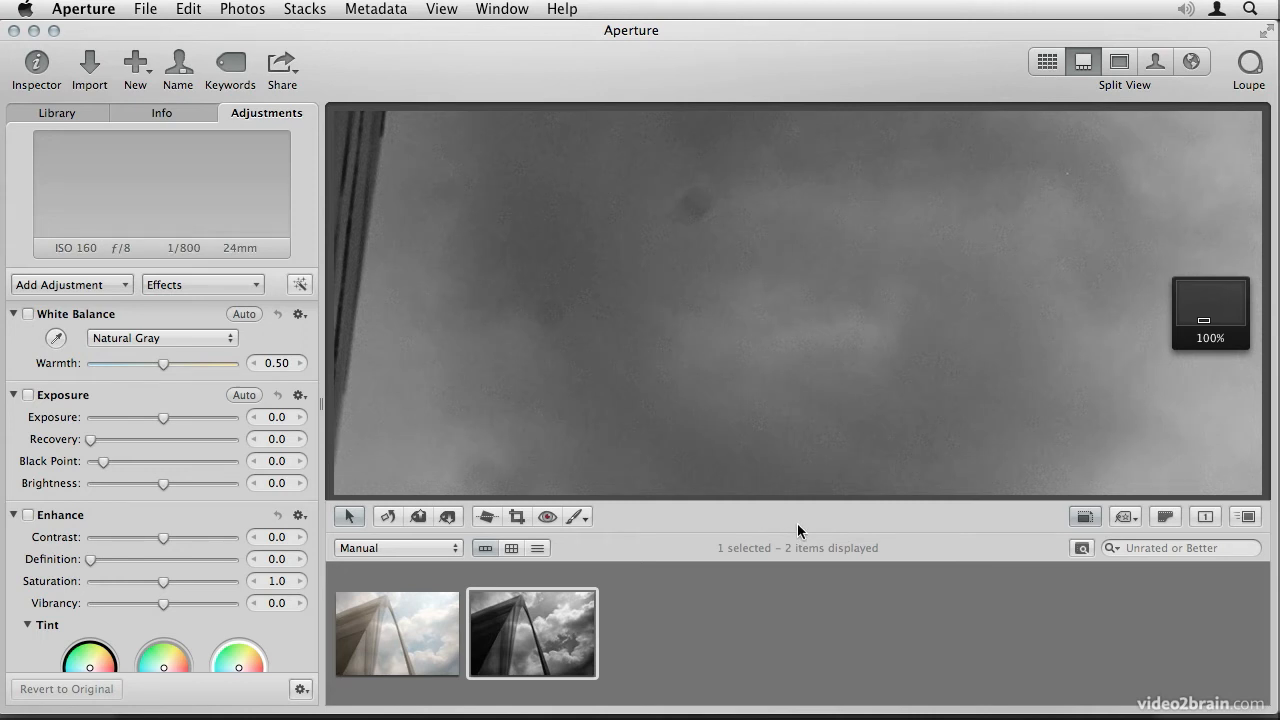
click(407, 630)
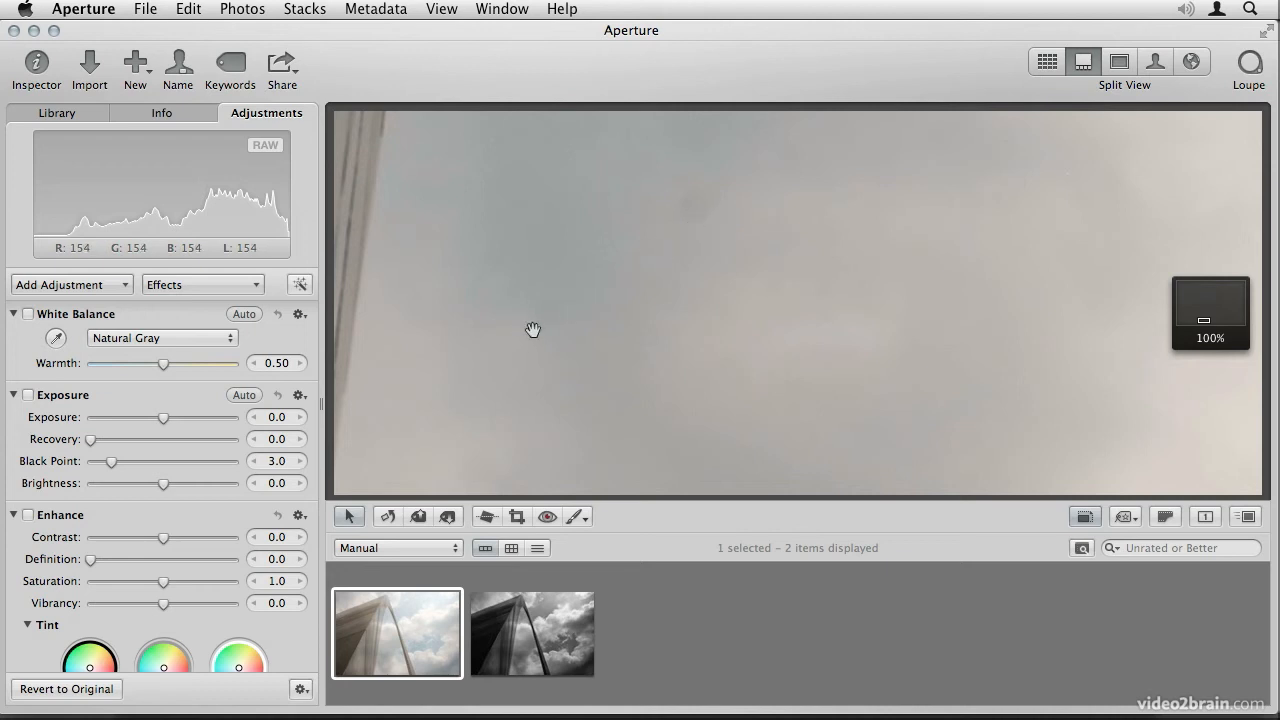
click(542, 631)
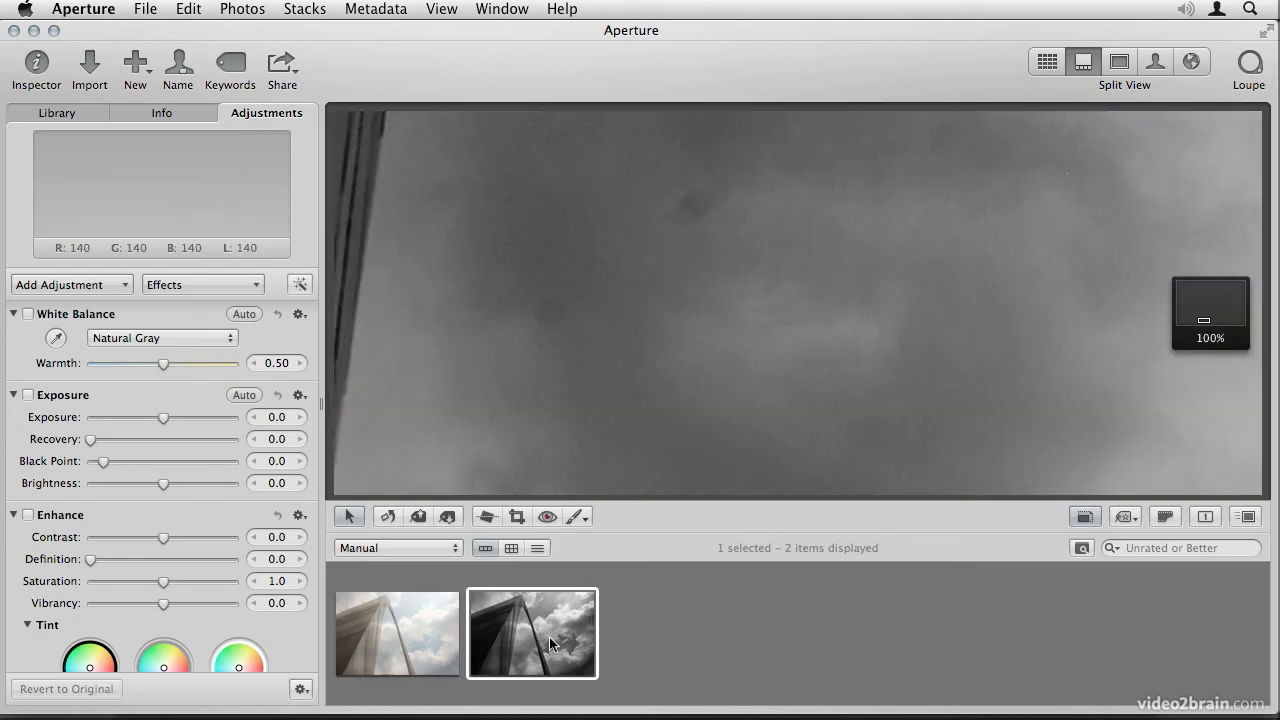
drag(1185, 303, 1174, 253)
drag(832, 282, 697, 323)
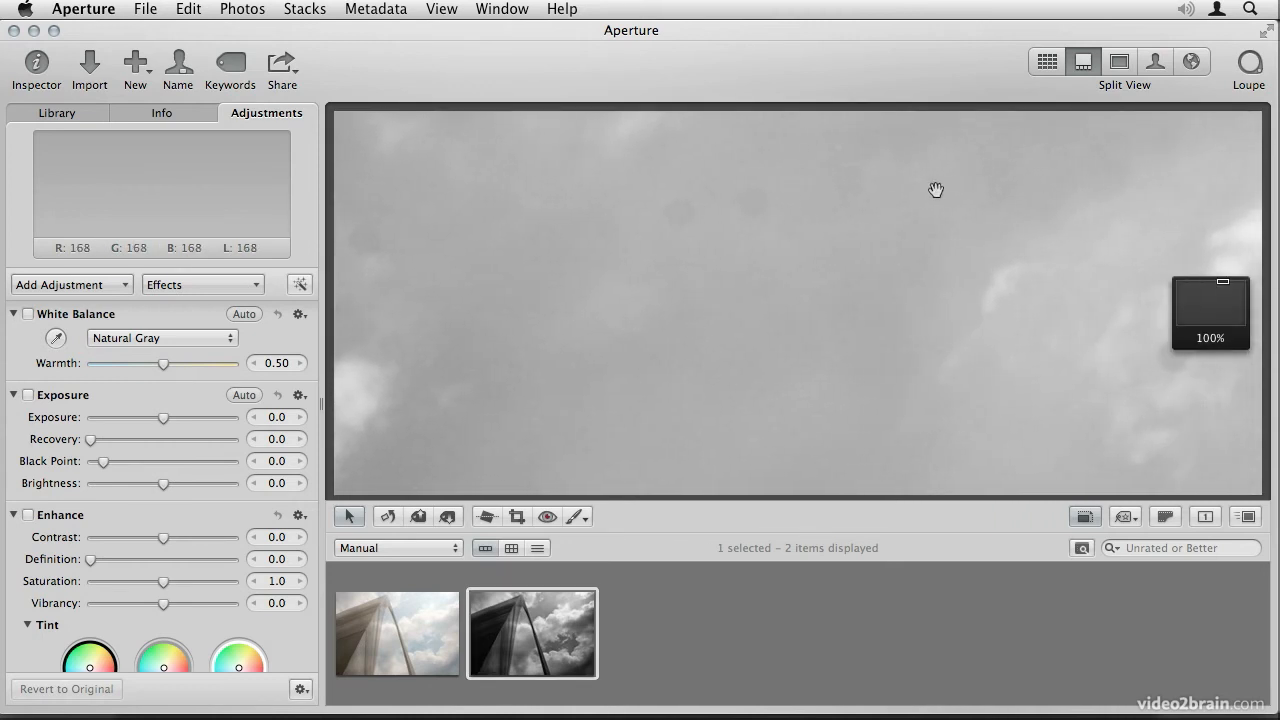
click(399, 631)
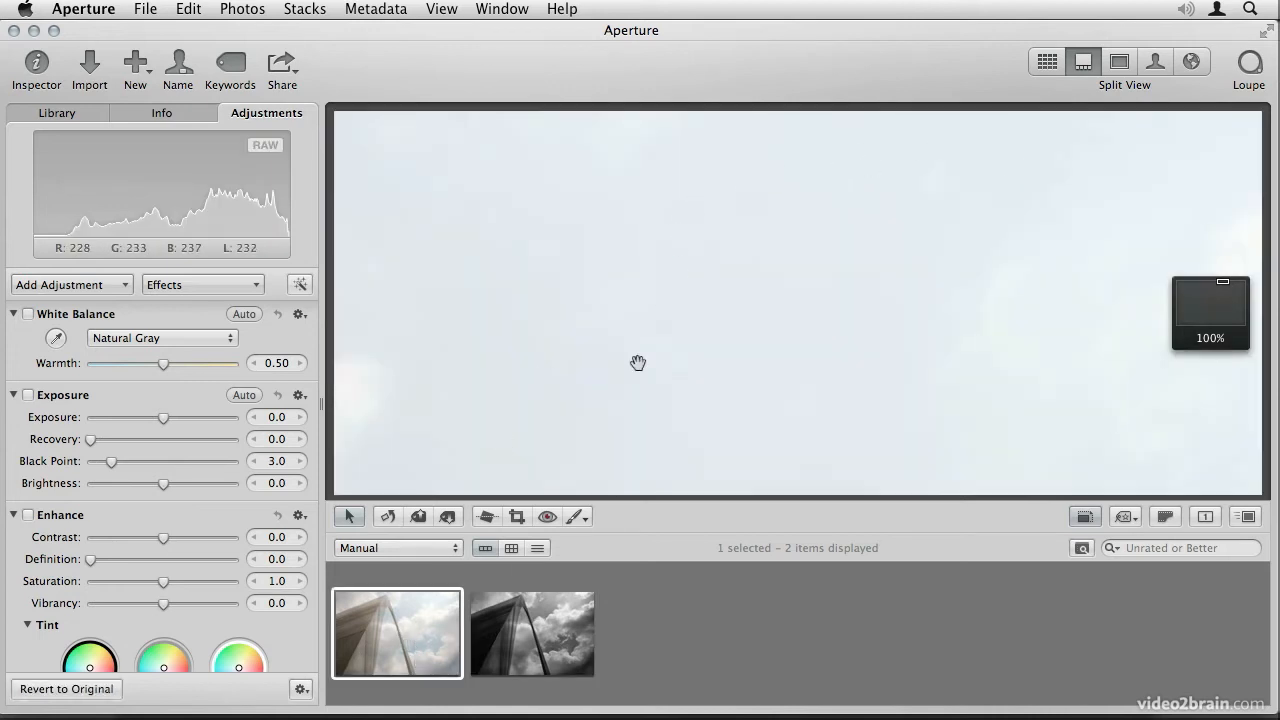
click(552, 636)
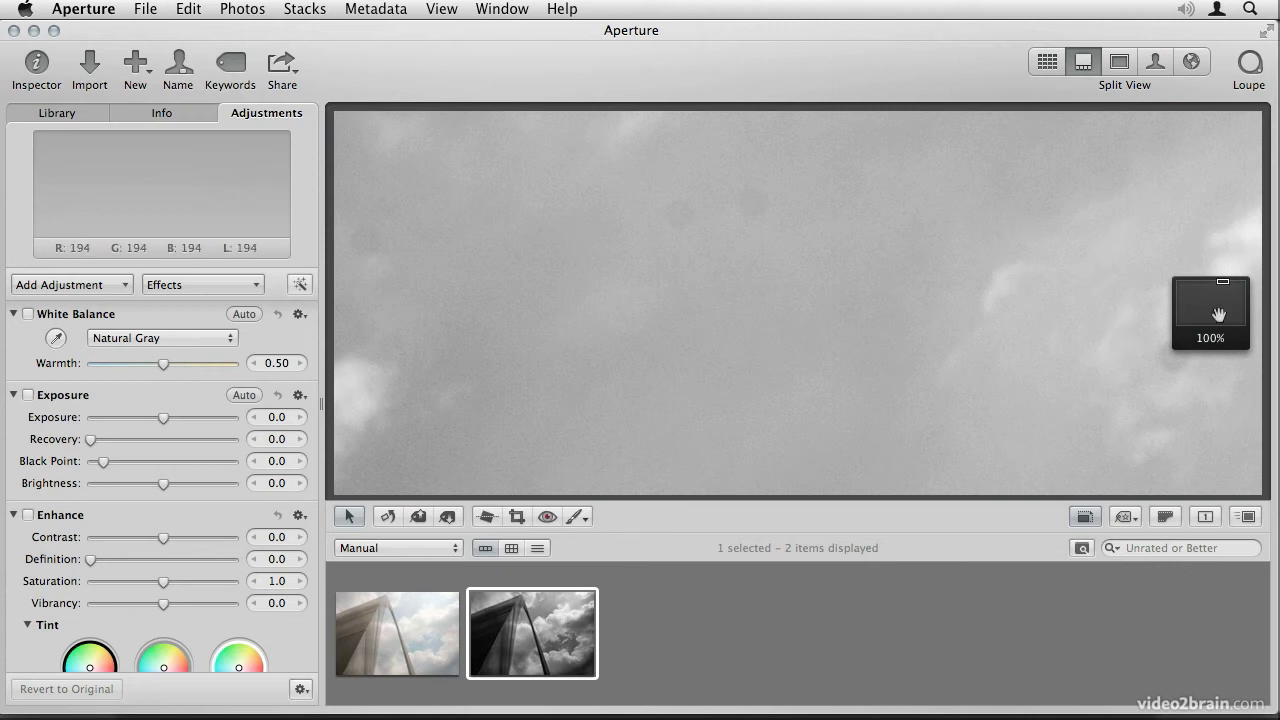
Step: Compare the sky in the photo's upper-left corner between the black-and-white version and the color original
mouse_move(1232, 303)
drag(1168, 251, 1070, 250)
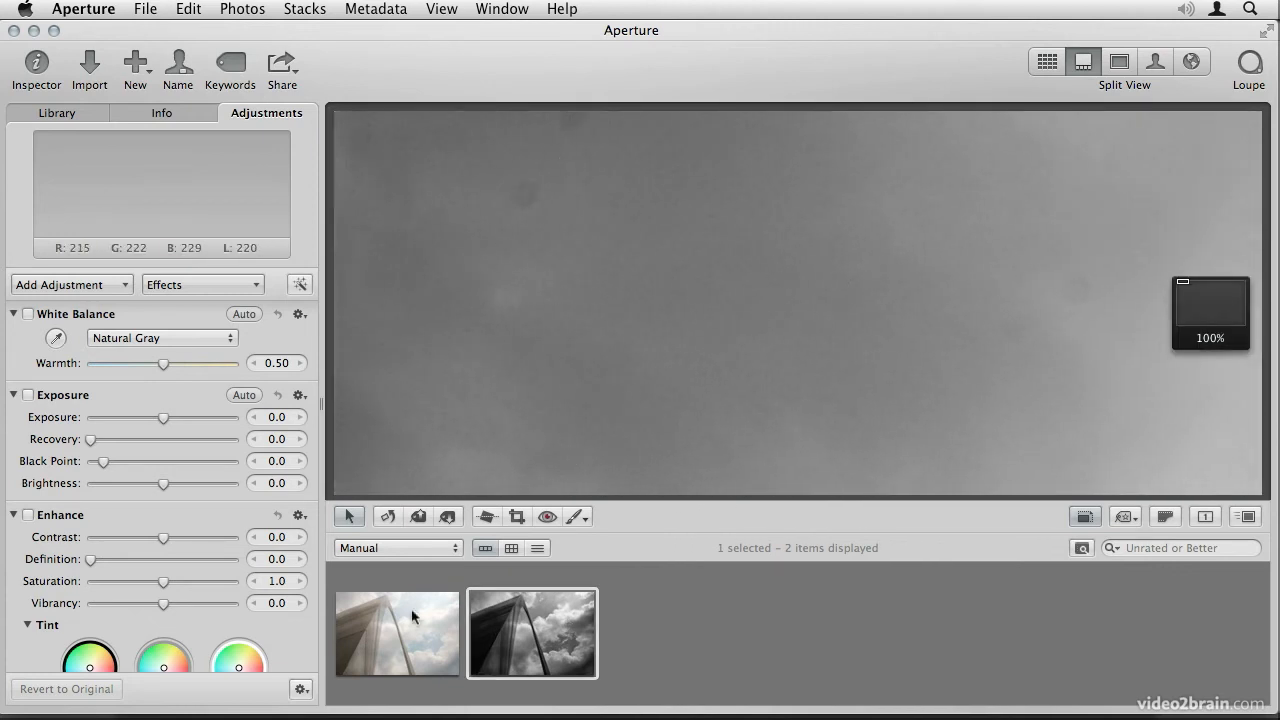
click(425, 640)
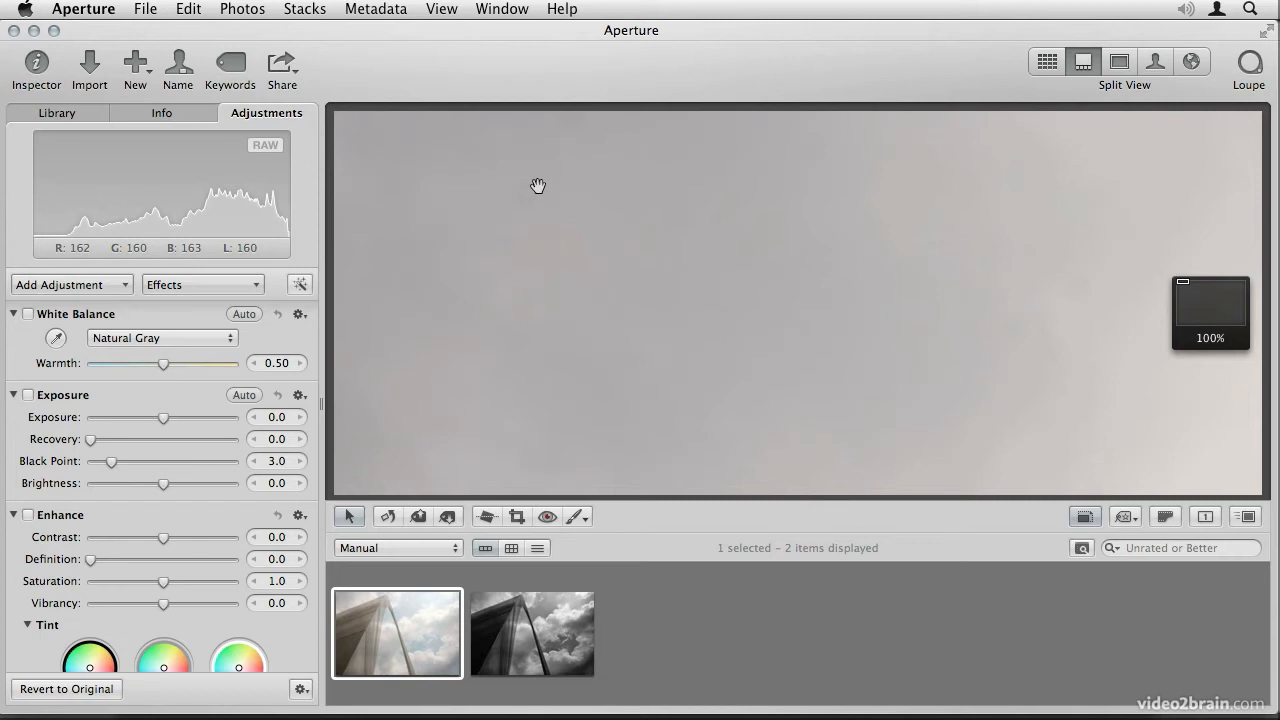
click(523, 637)
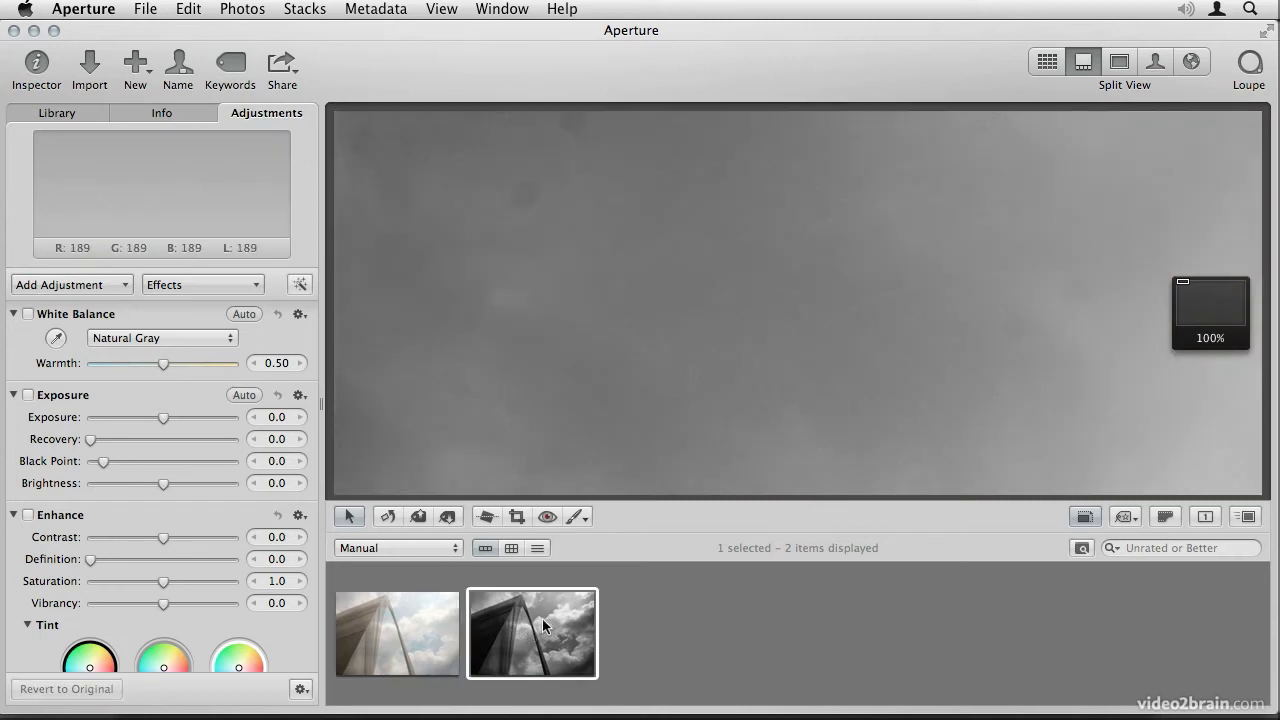
click(407, 636)
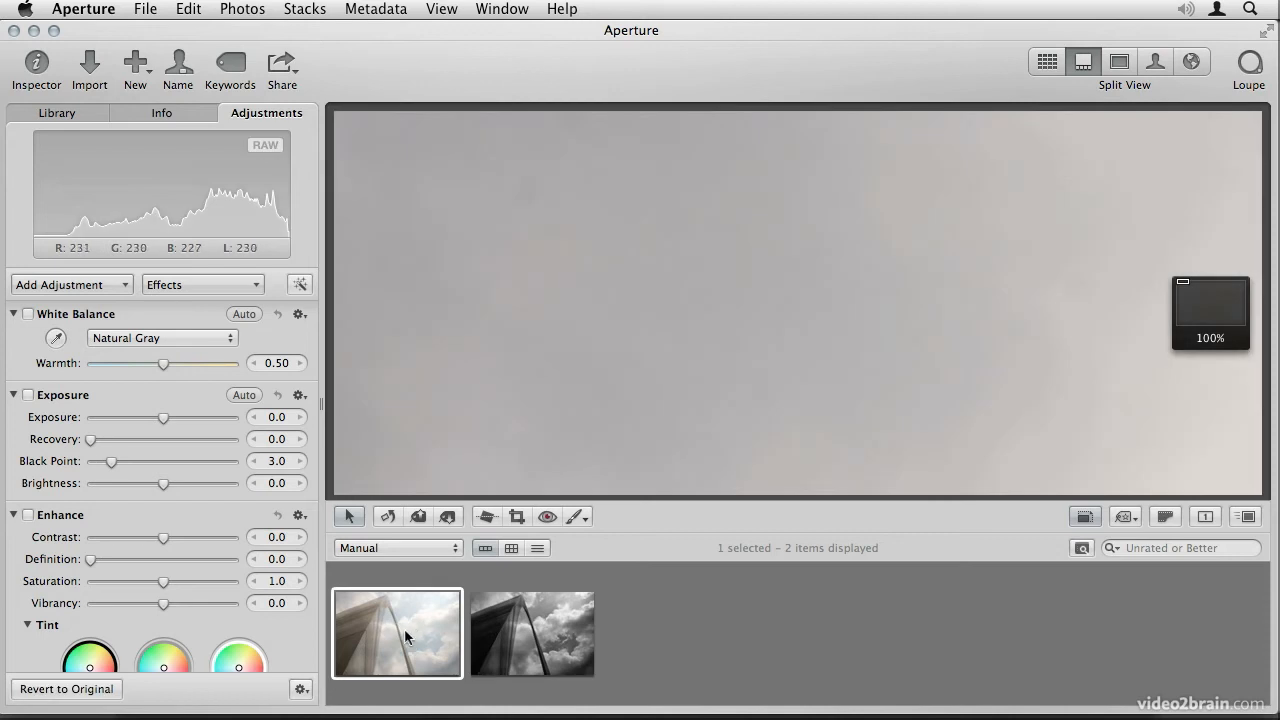
click(510, 630)
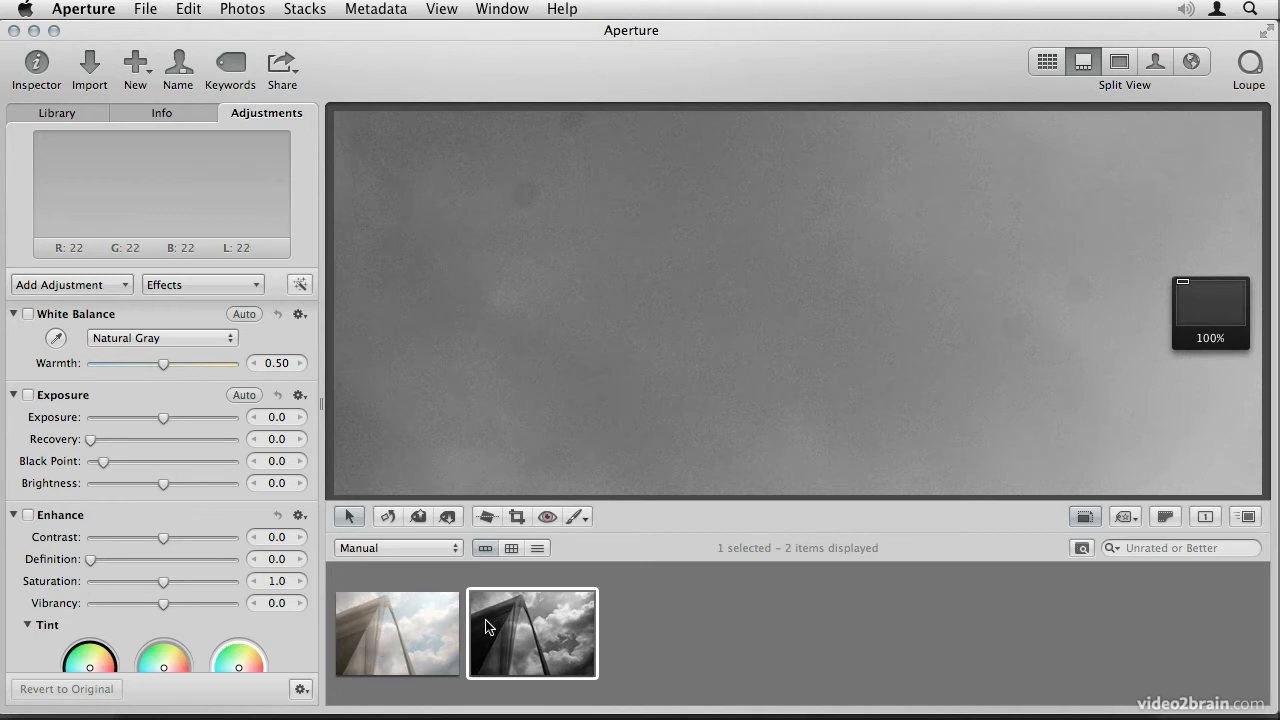
Step: Show only the black-and-white photo in Viewer mode and set up the Retouch brush in Repair mode with a radius of 23
click(1119, 64)
drag(665, 234, 705, 460)
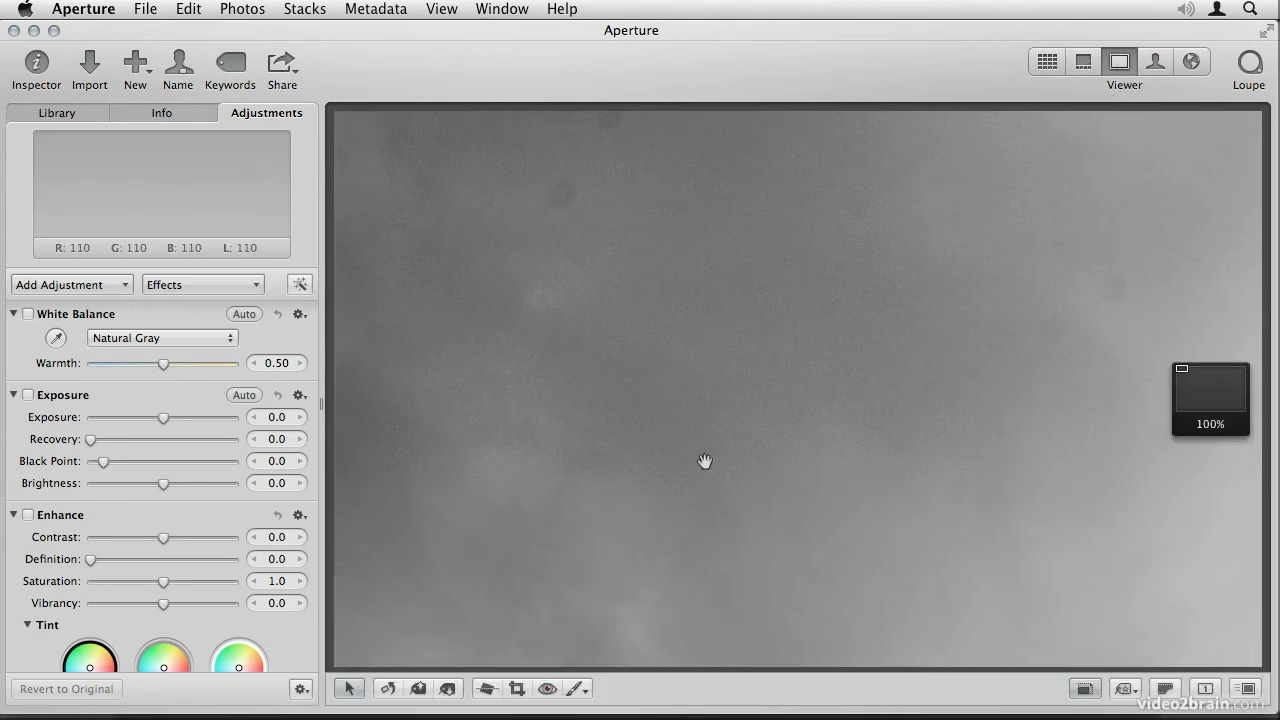
click(578, 688)
click(604, 406)
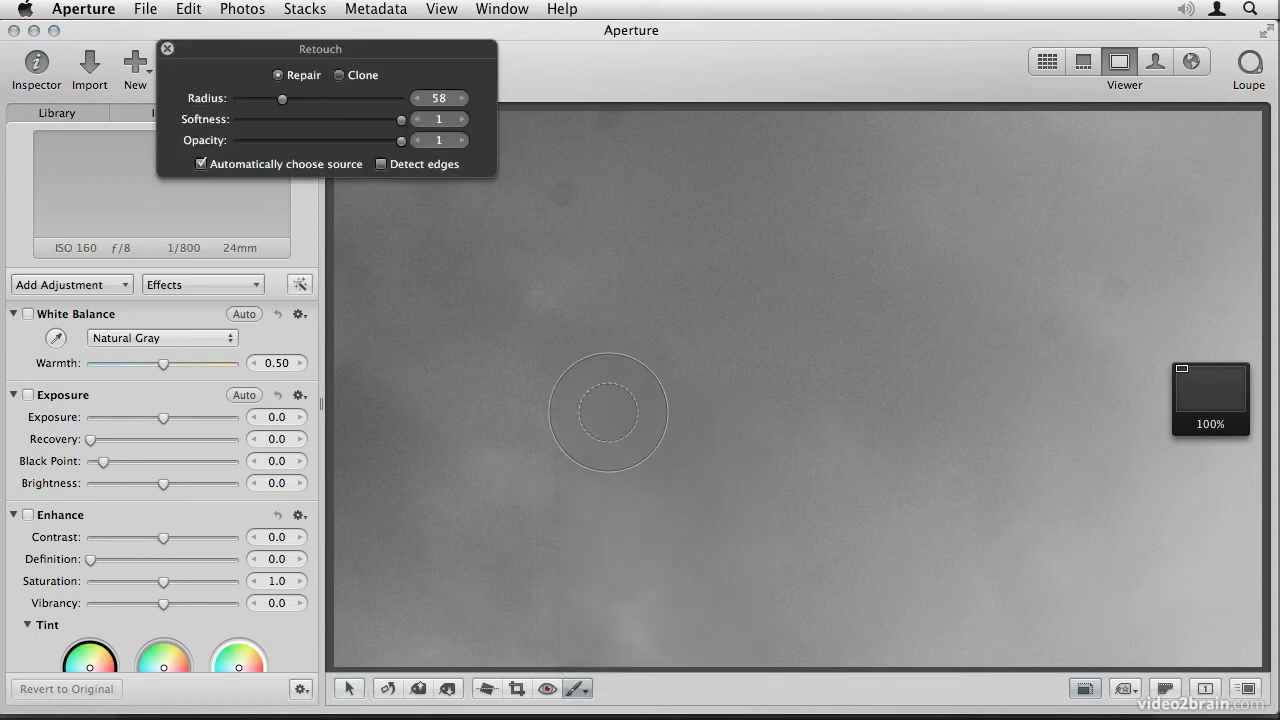
drag(371, 49, 336, 84)
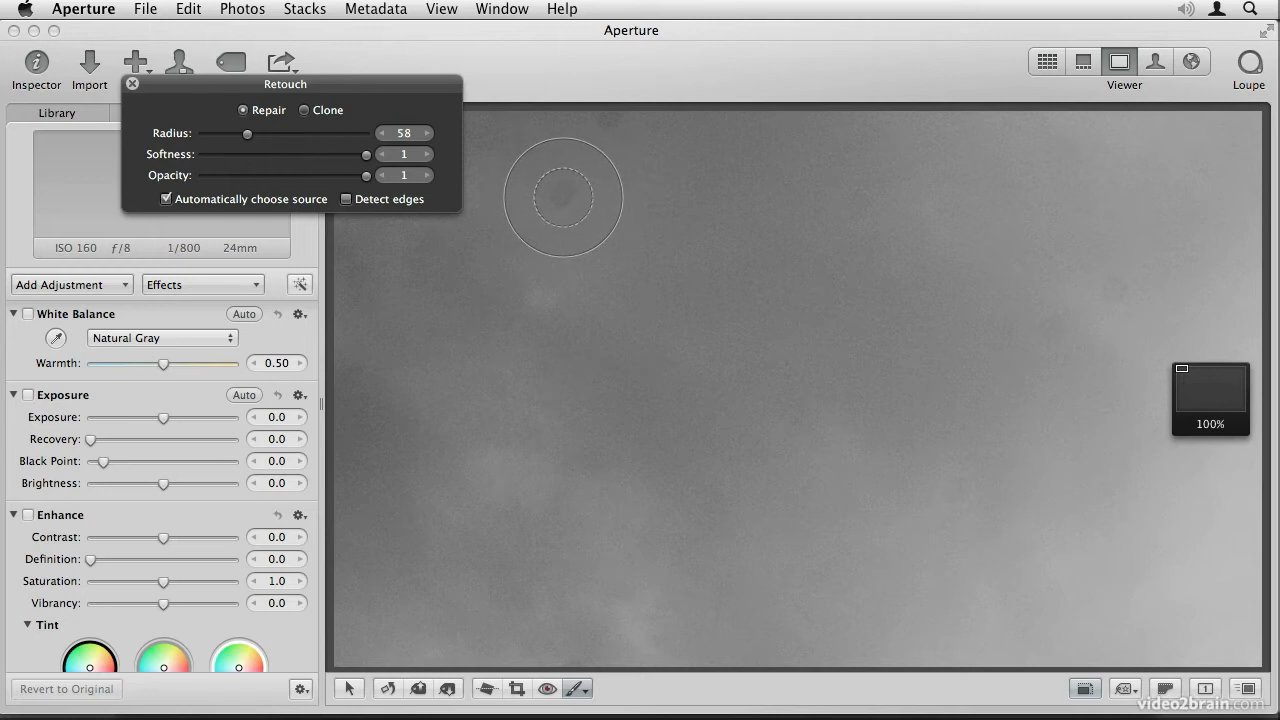
drag(249, 137, 218, 136)
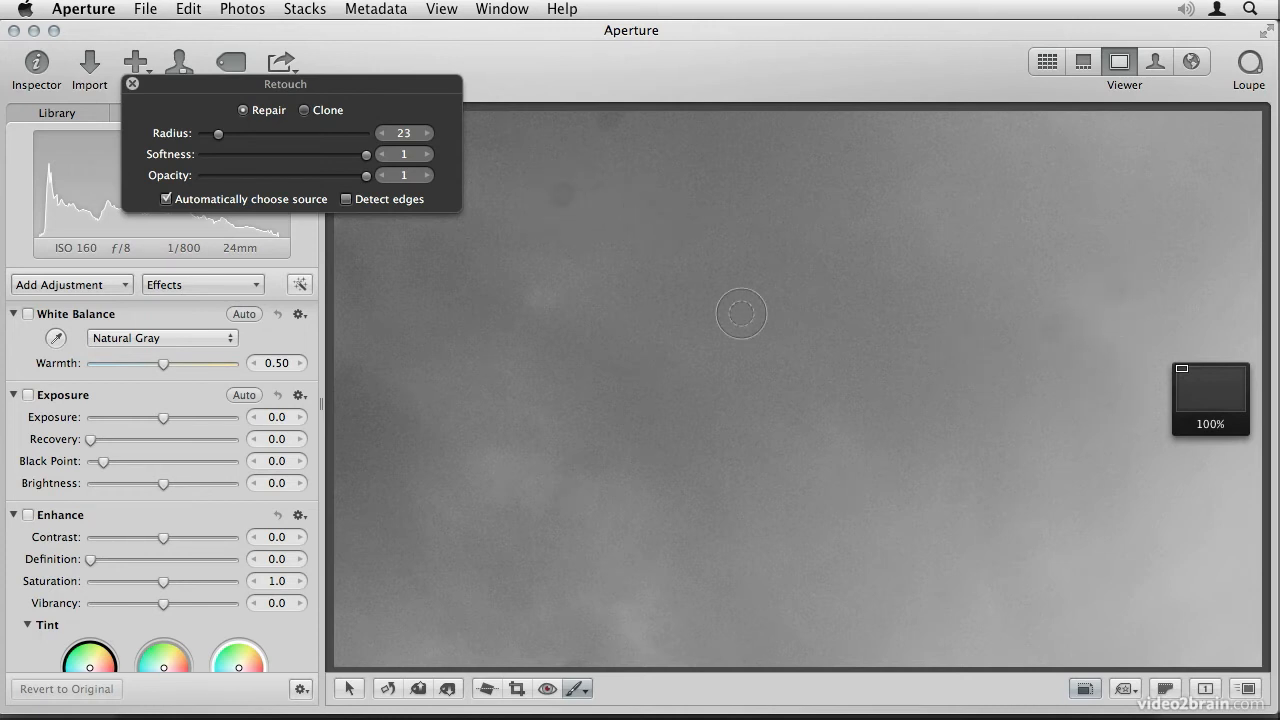
drag(556, 186, 563, 195)
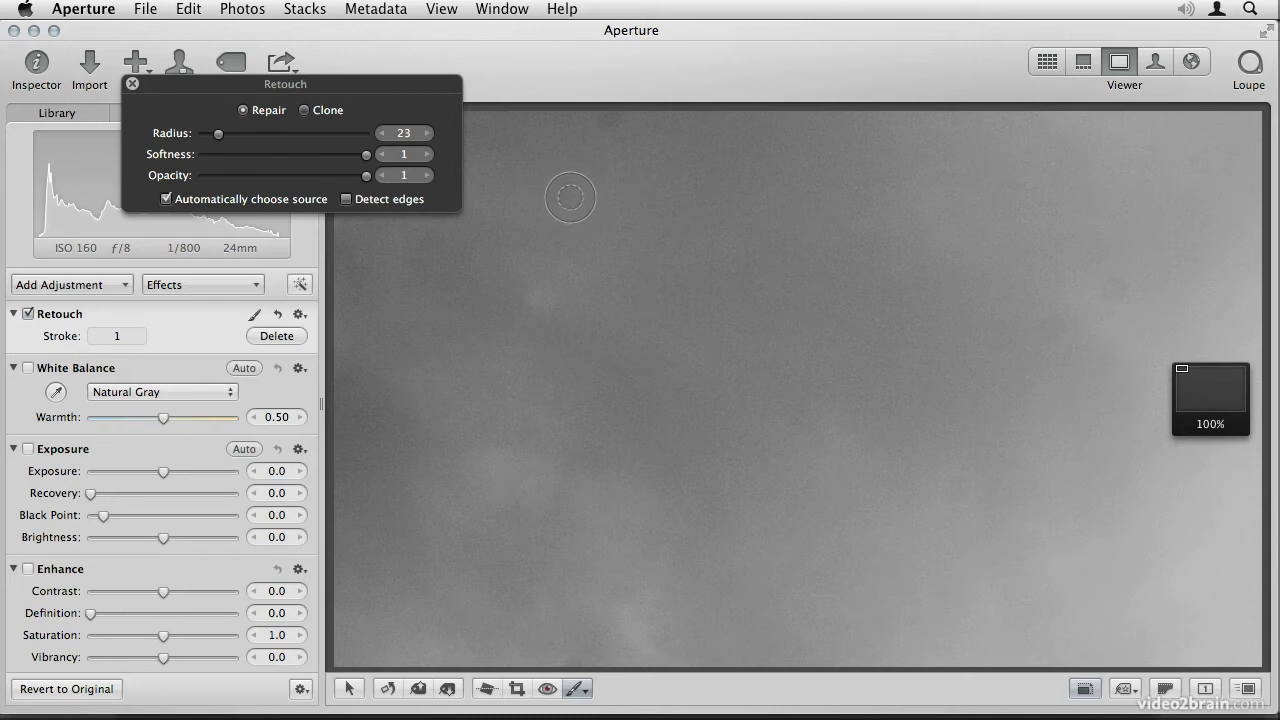
click(190, 9)
click(205, 33)
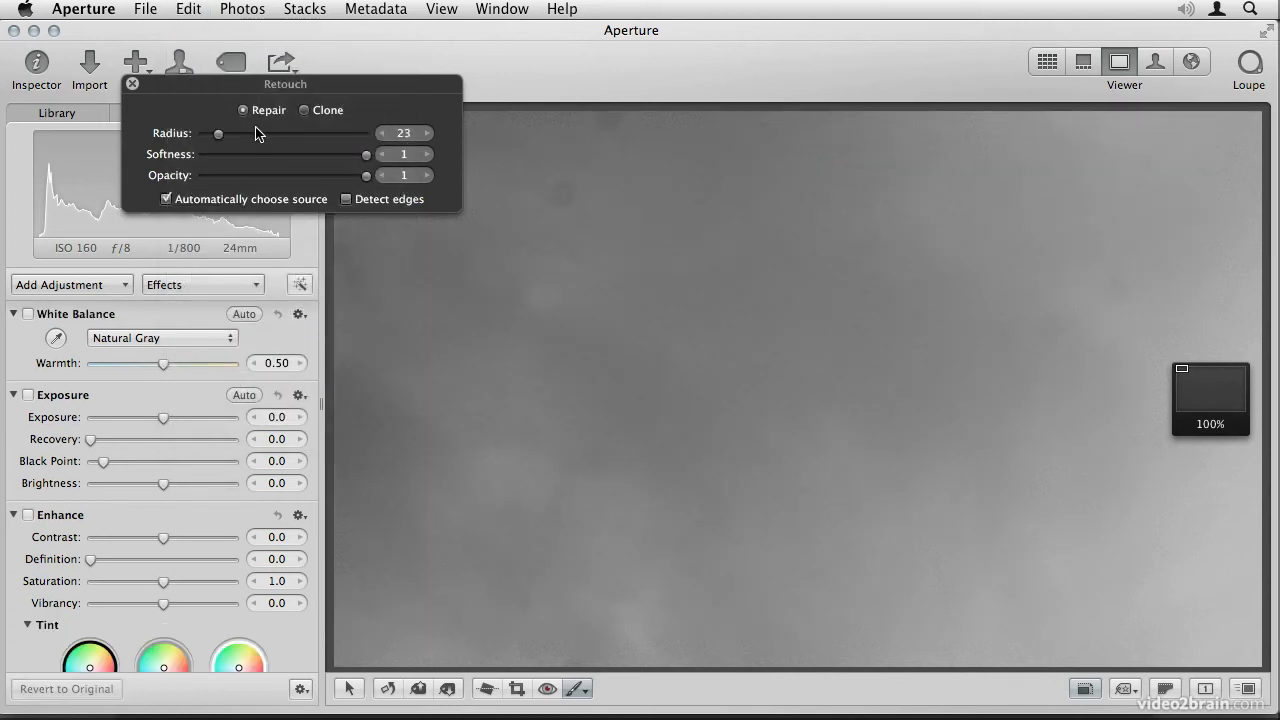
Step: Repair the dust spots in the photo's upper-left sky with single Retouch brush strokes at radius 23
click(561, 196)
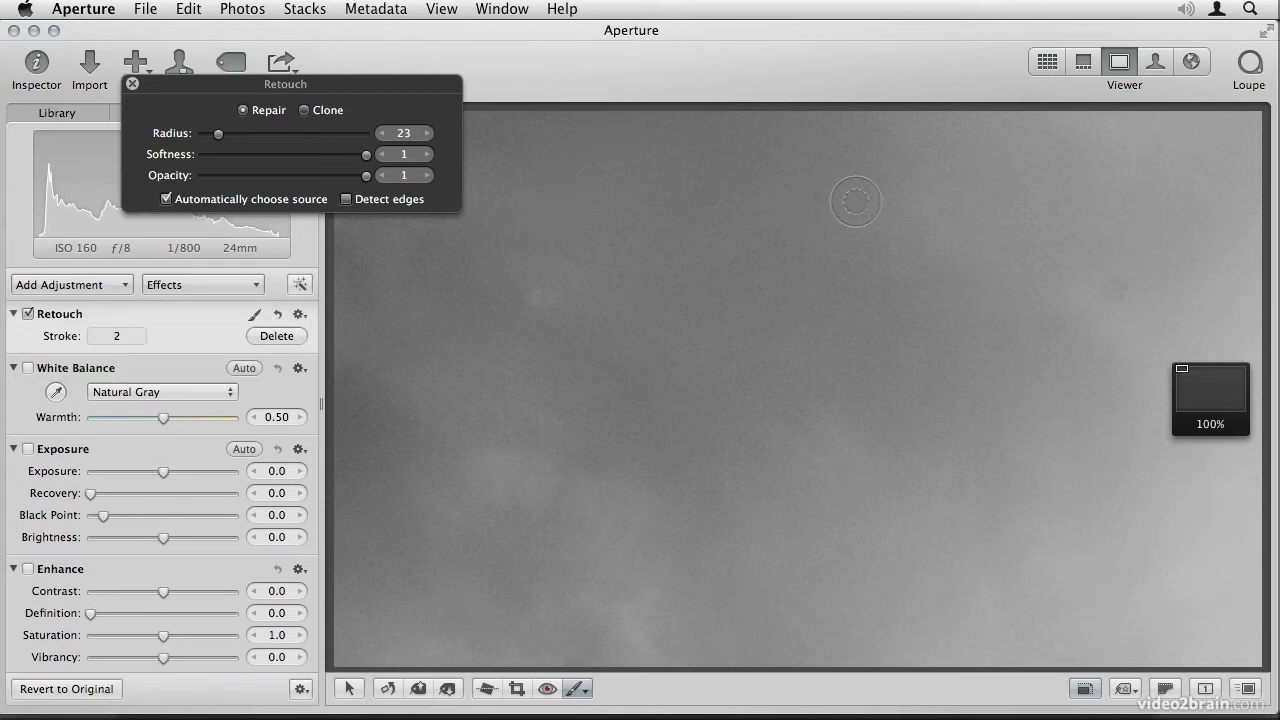
click(1003, 177)
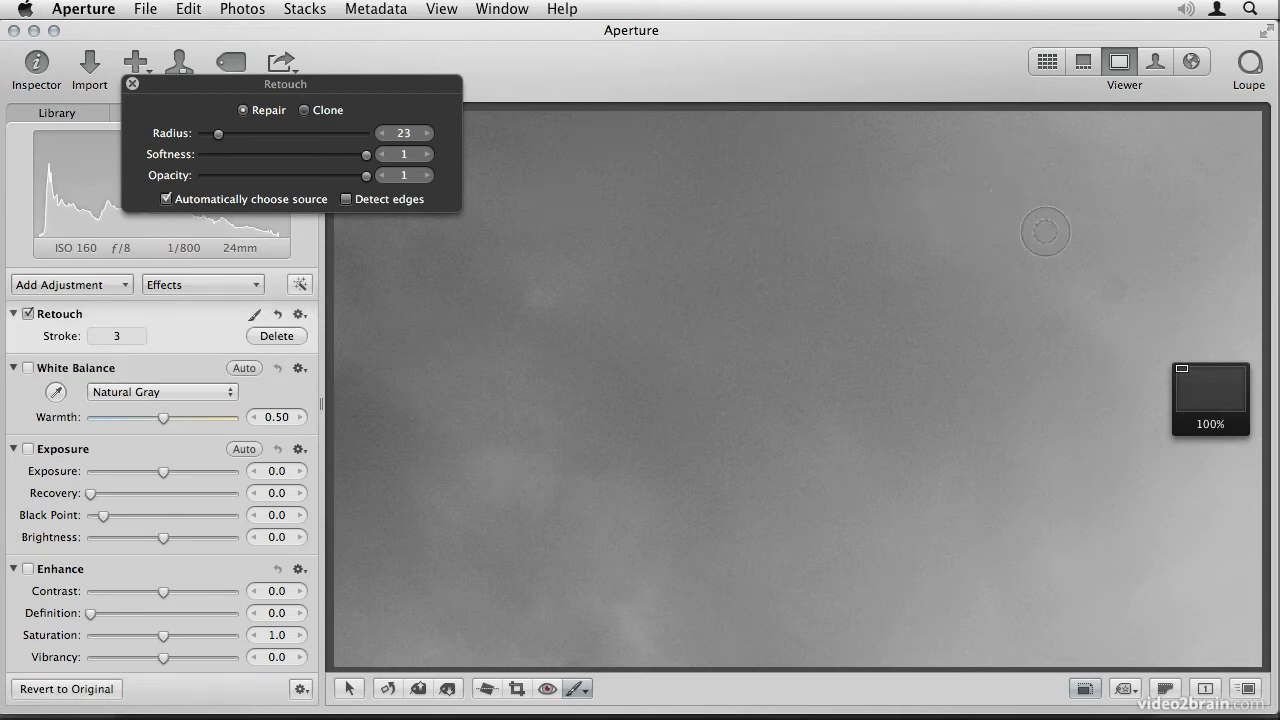
click(1117, 286)
Step: Repair two dust spots in the lower sky beneath the arch, increasing the Retouch radius to 30 for the second
mouse_move(1196, 386)
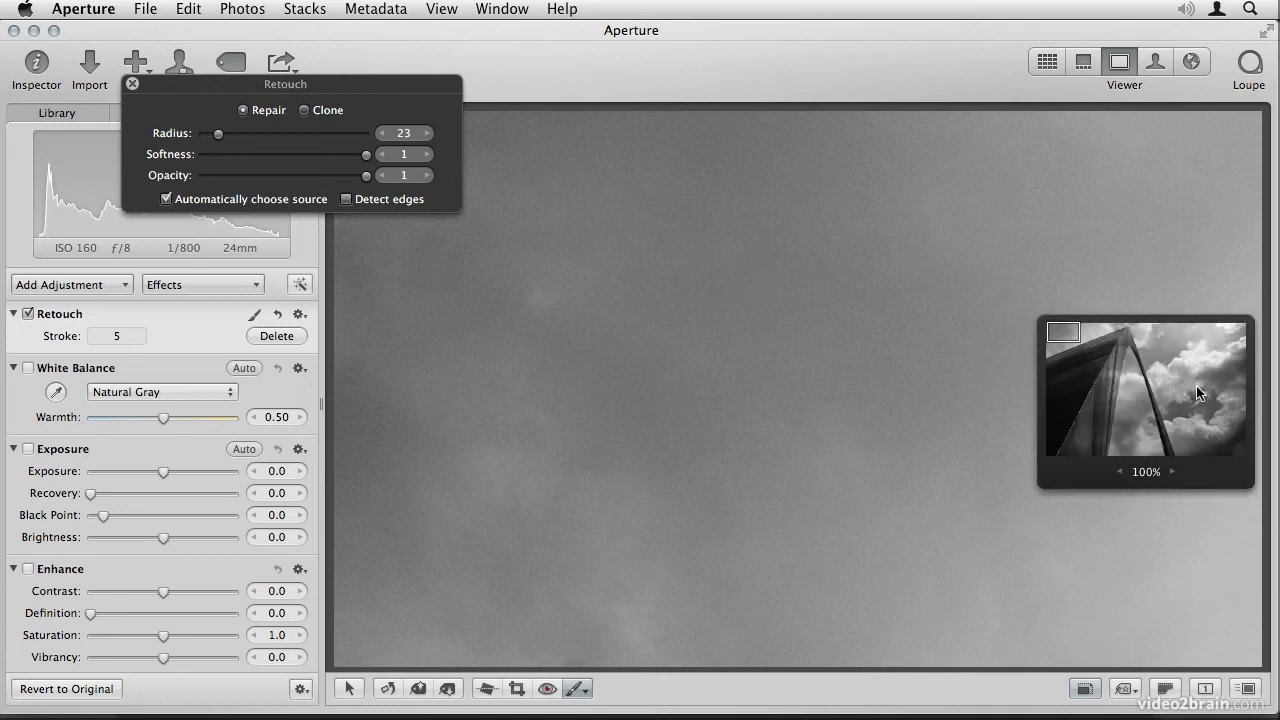
drag(1071, 334, 1125, 457)
drag(877, 230, 808, 341)
click(708, 372)
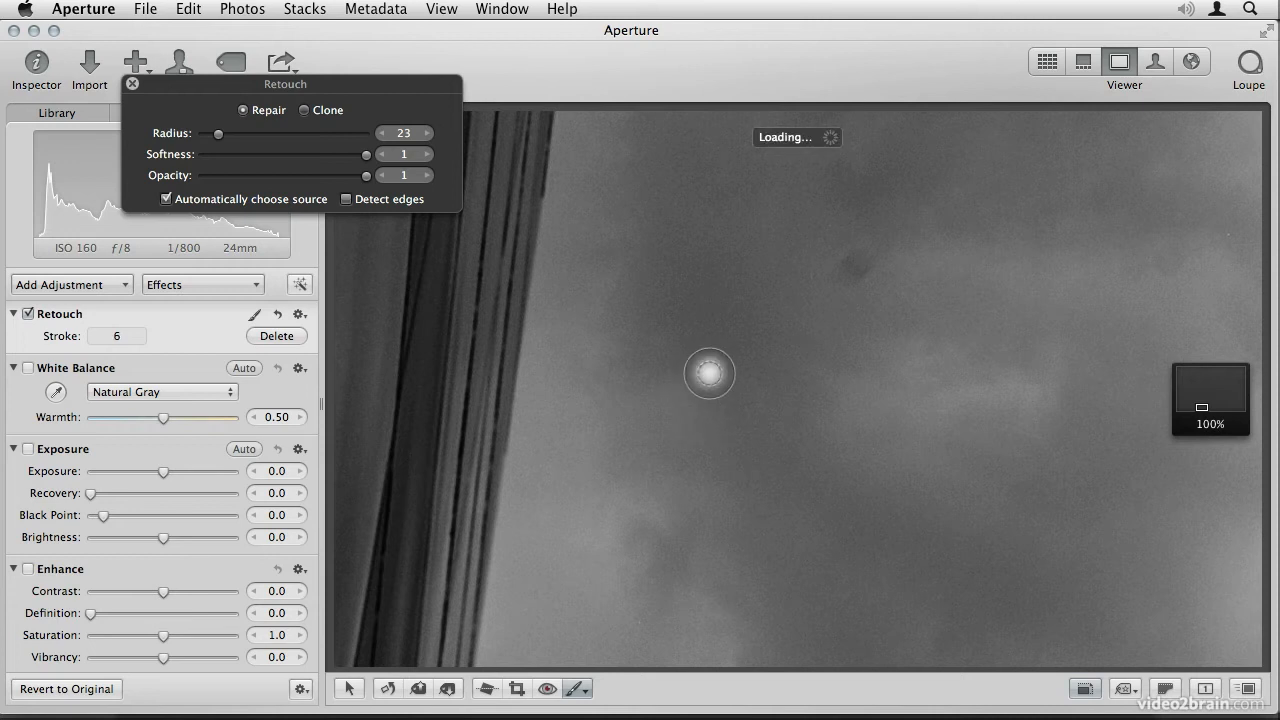
scroll(835, 280, up, 7)
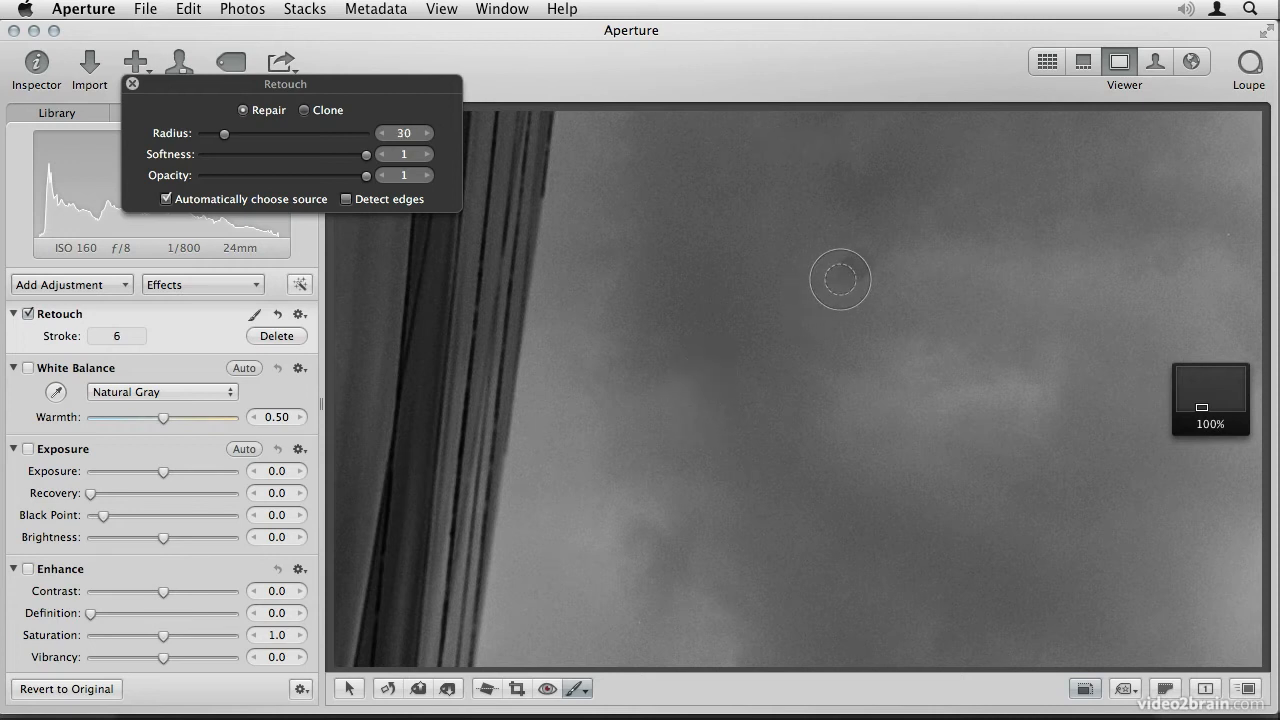
click(857, 266)
Step: Repair the dust spots in the upper sky around the small bright cloud with single Retouch strokes at radius 30
mouse_move(1151, 391)
drag(1151, 391, 1172, 335)
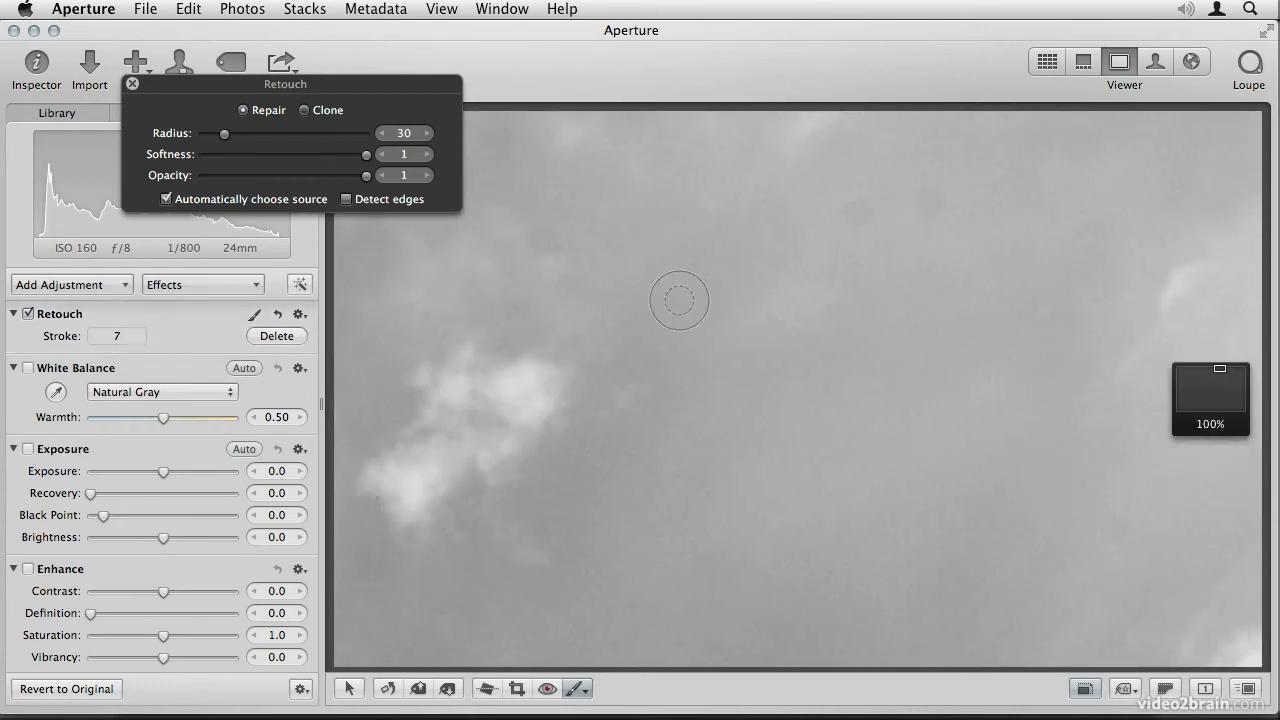
click(543, 240)
click(852, 210)
click(1012, 181)
scroll(878, 389, left, 5)
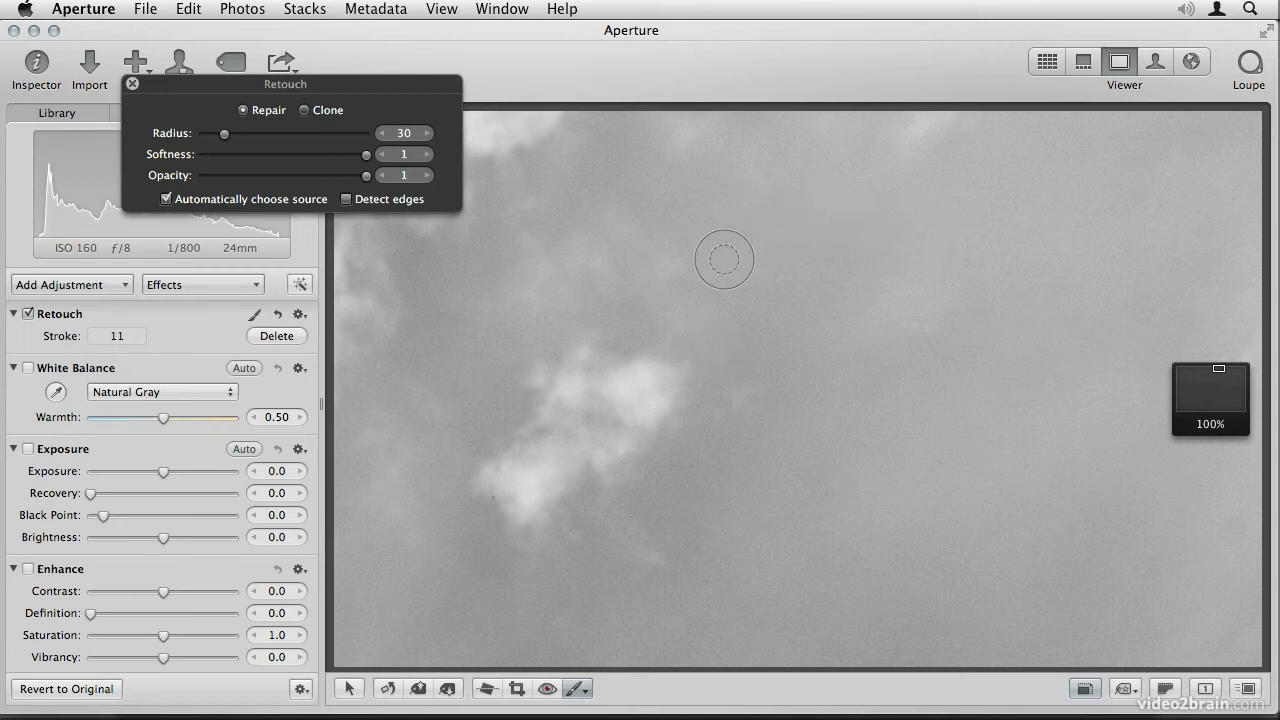
Step: Close the Retouch brush settings and compare the black-and-white photo's upper-left sky with the color original
mouse_move(1200, 371)
drag(1150, 345, 1058, 320)
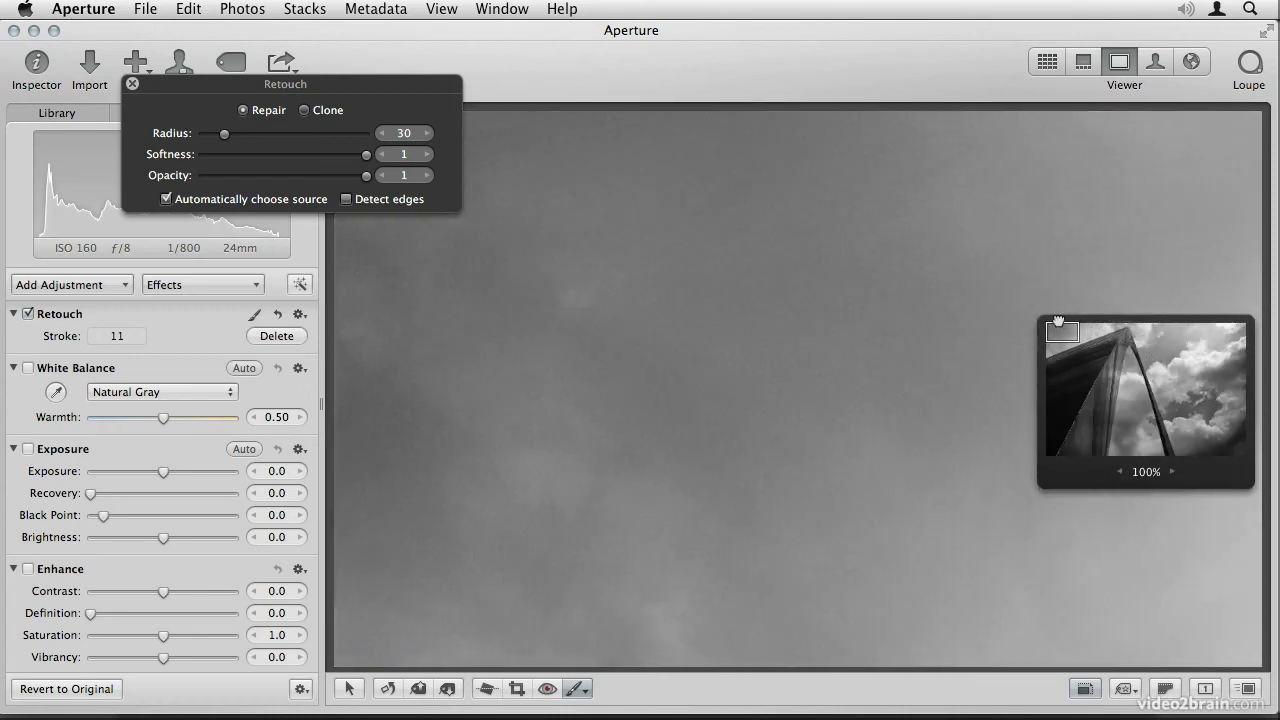
click(131, 85)
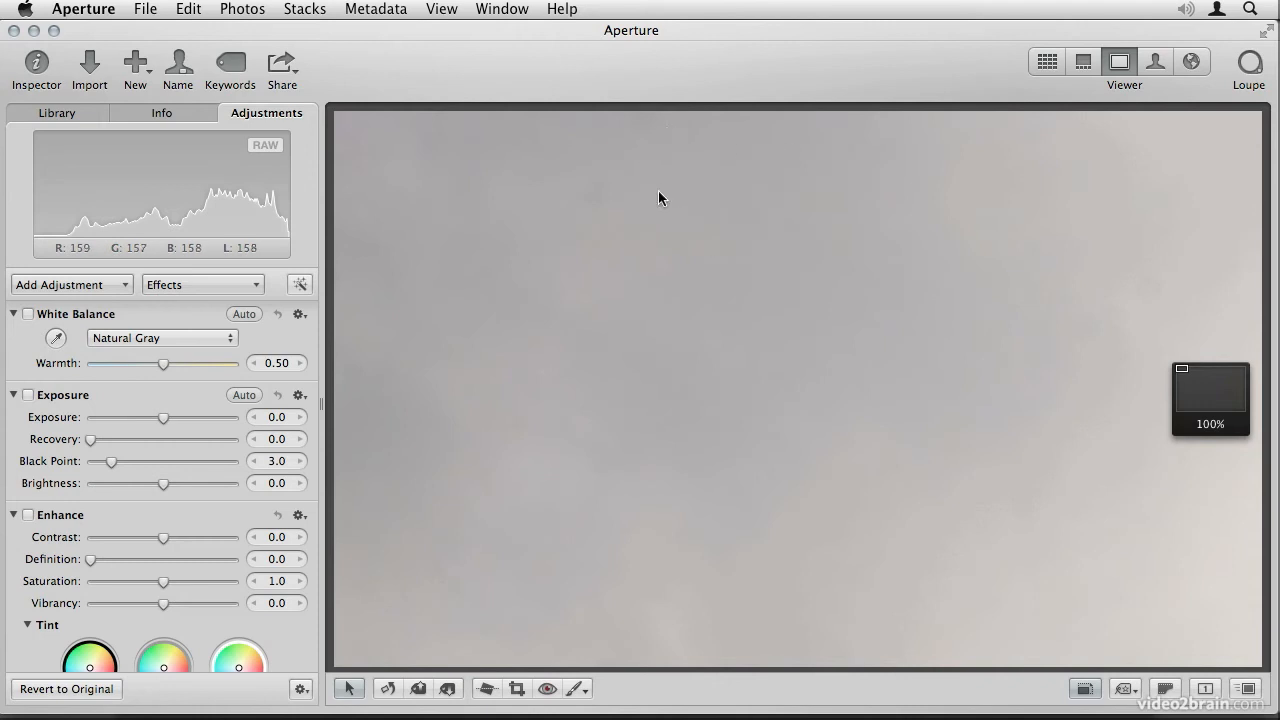
key(m)
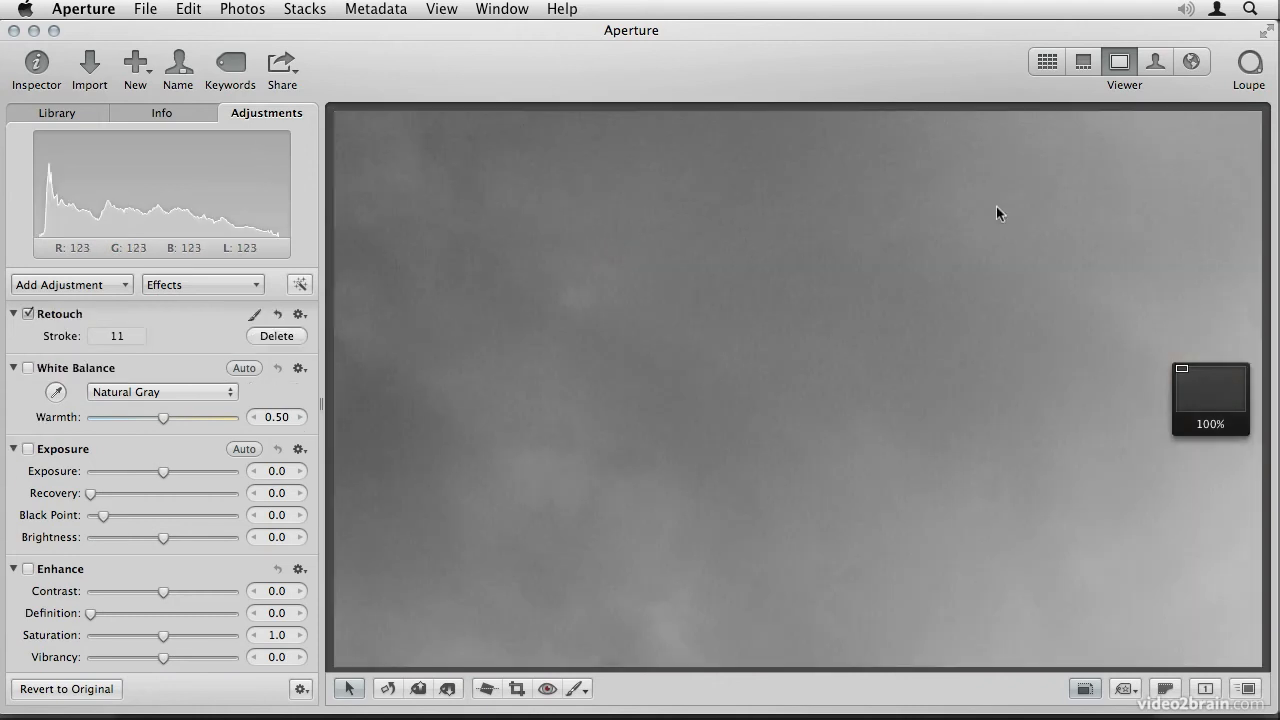
Step: Show both full photos side by side in Split View, with the black-and-white version as primary and primary-only editing turned on
click(1083, 62)
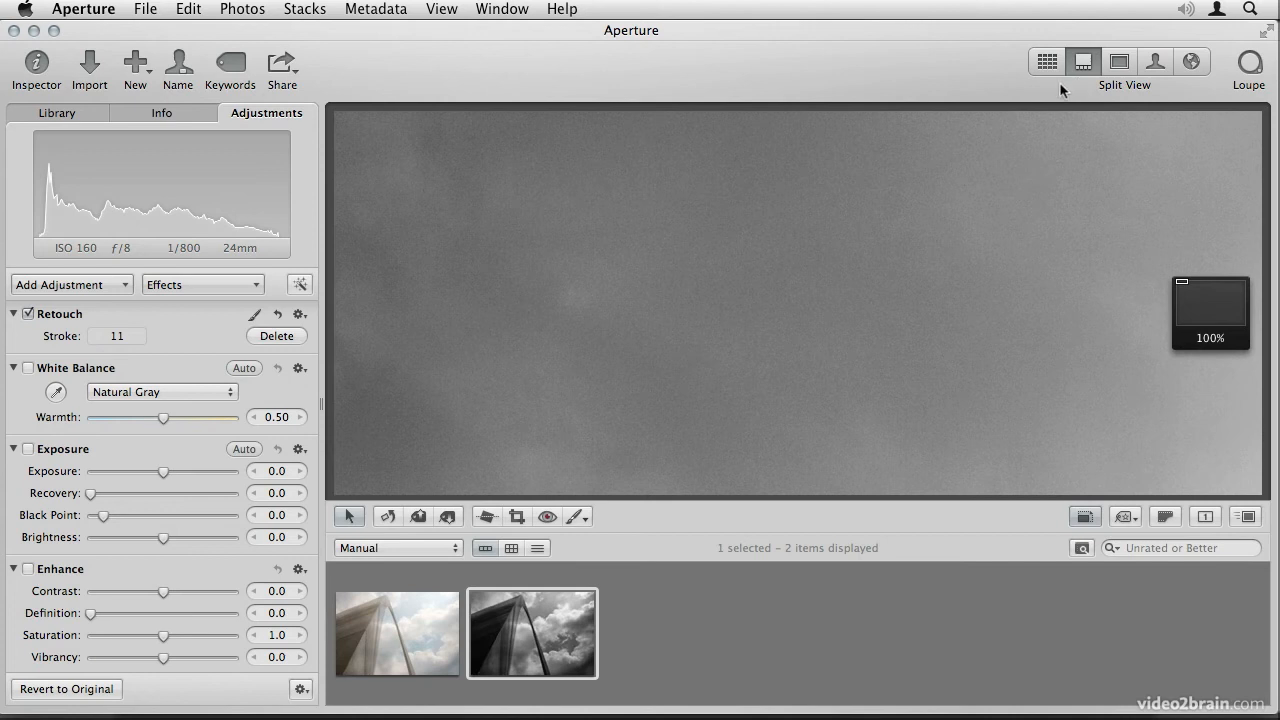
key(z)
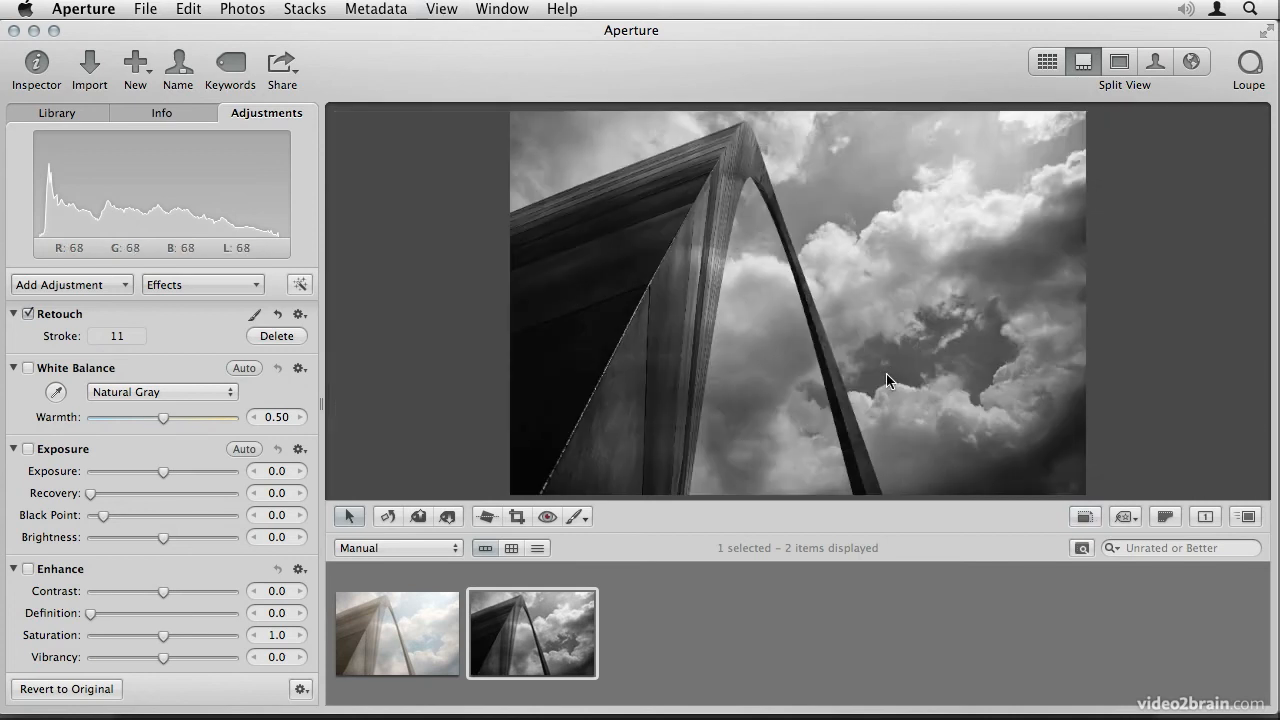
super+click(430, 626)
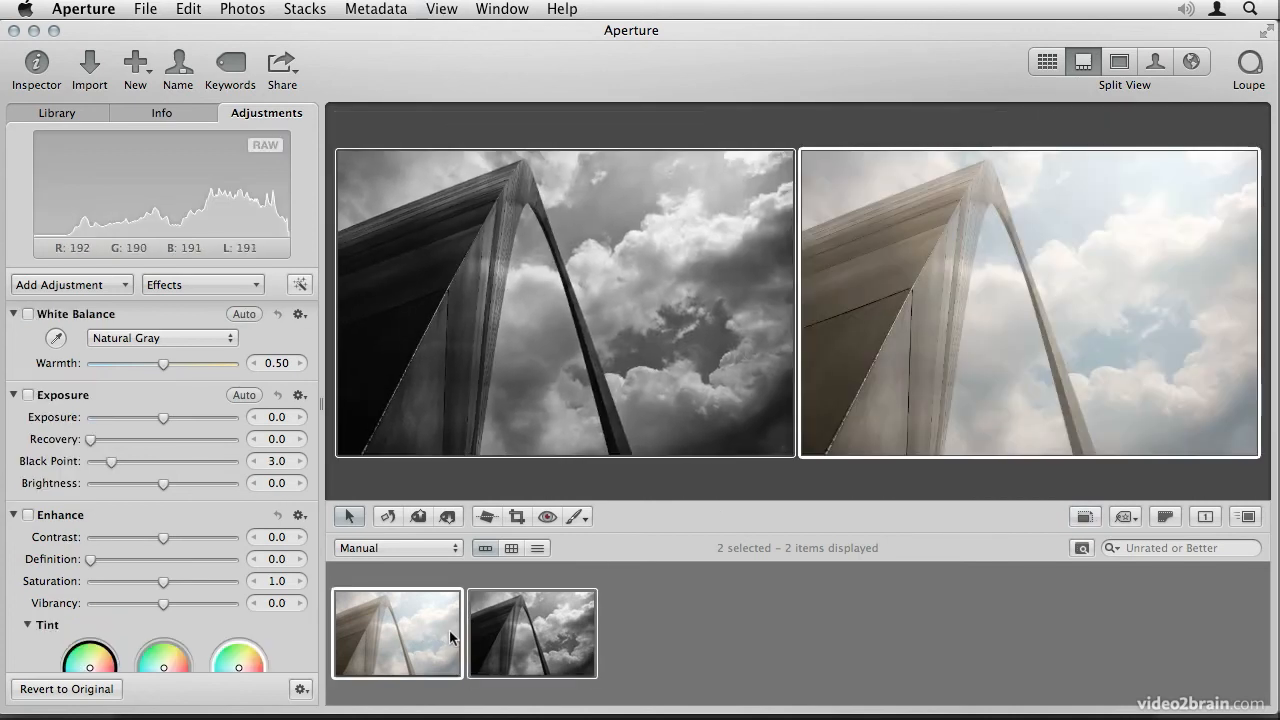
click(510, 624)
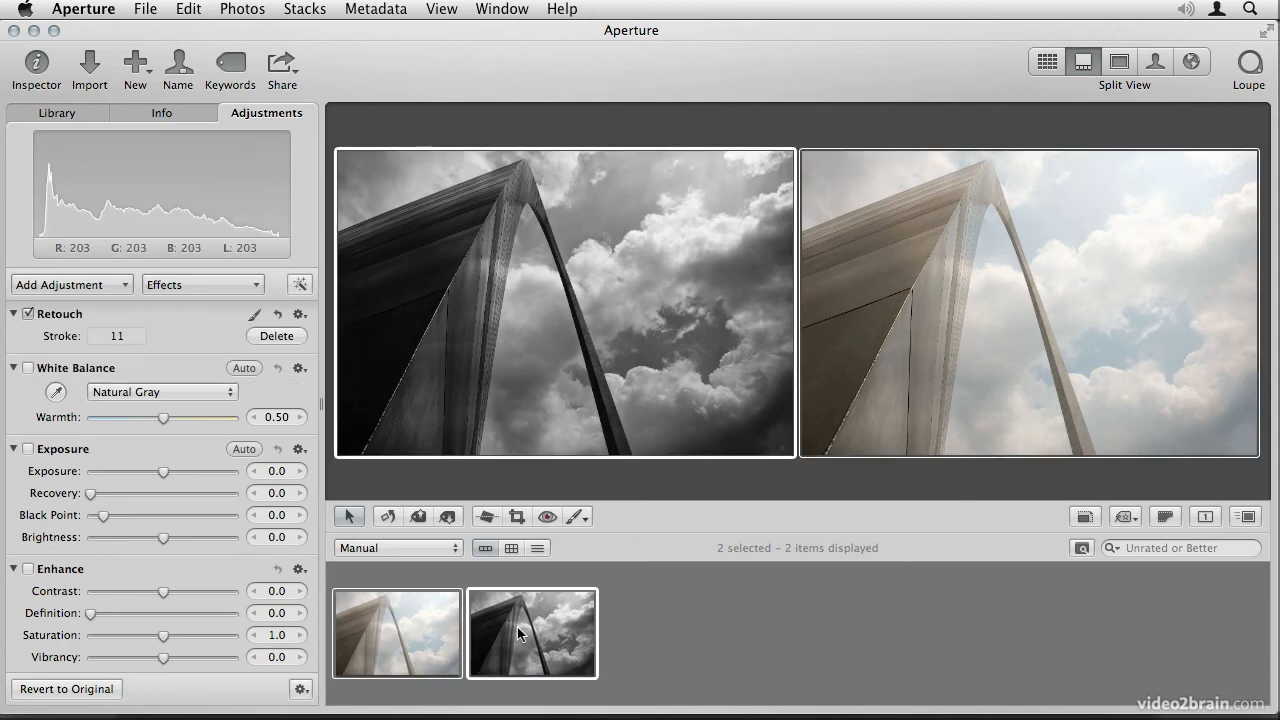
click(1205, 516)
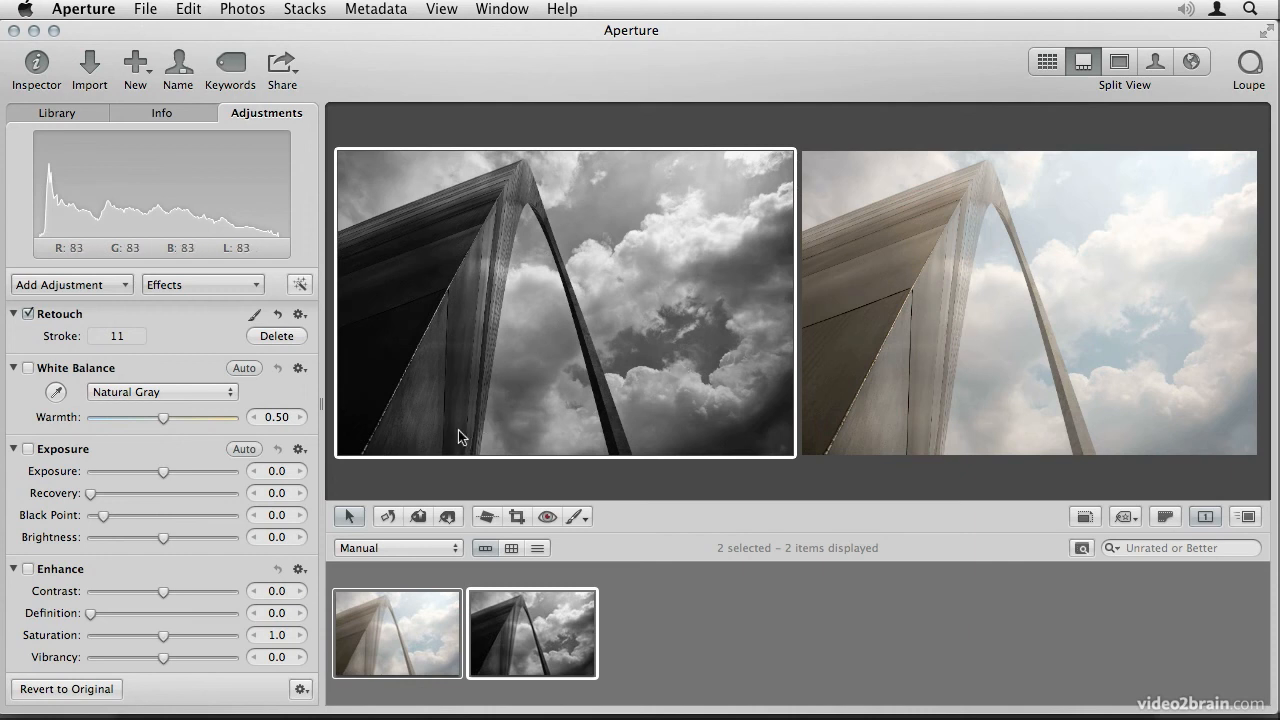
Step: Lift the black-and-white photo's attributes, excluding IPTC and Main Rating so only the Retouch adjustment is included
click(420, 518)
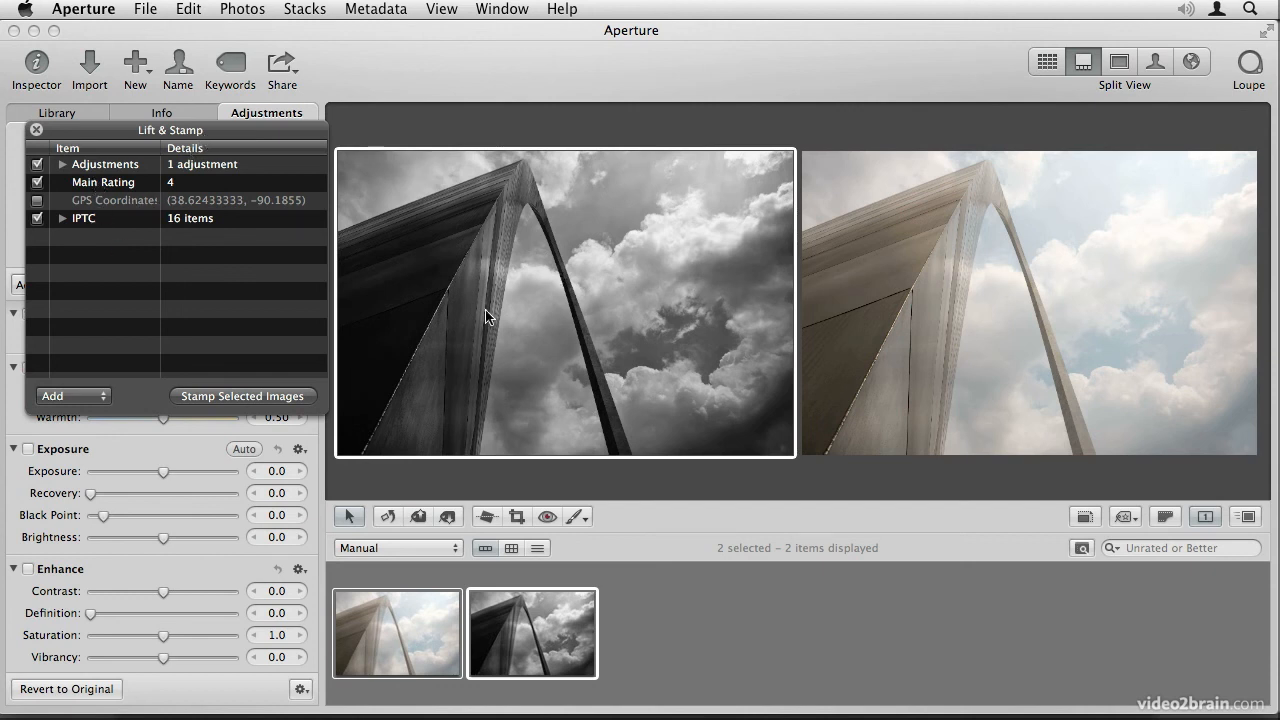
click(63, 218)
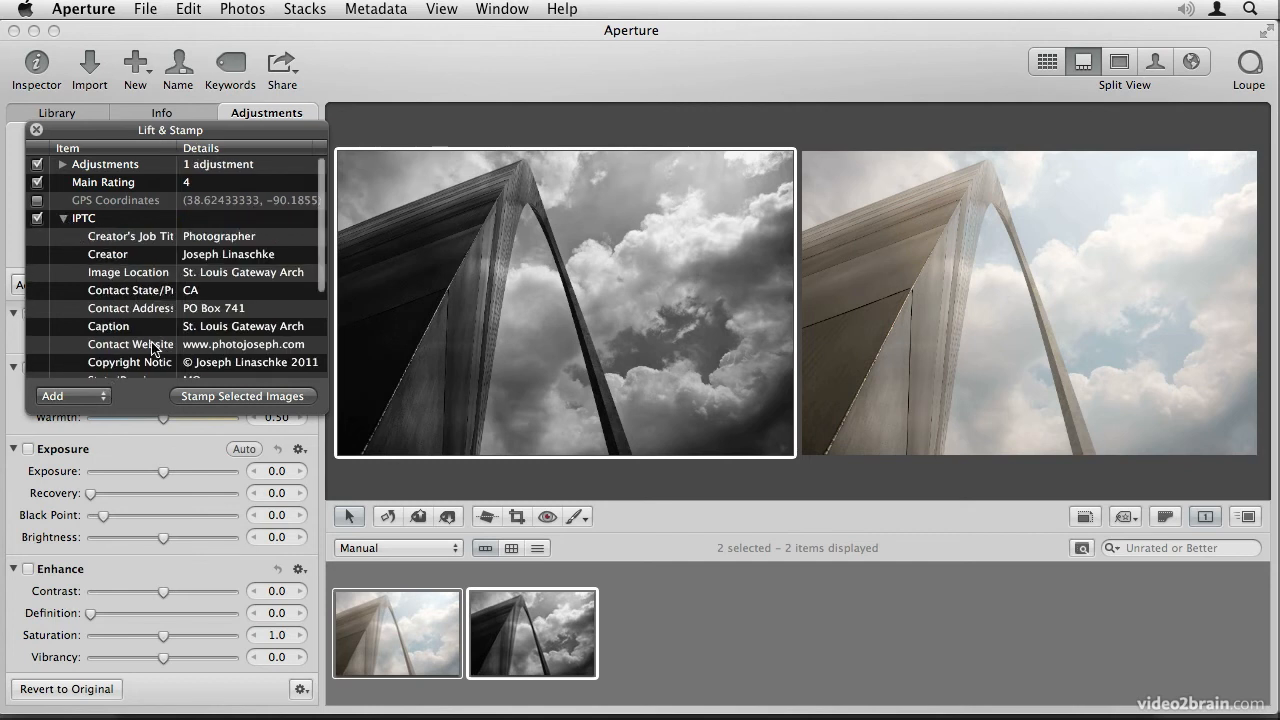
click(63, 218)
click(38, 219)
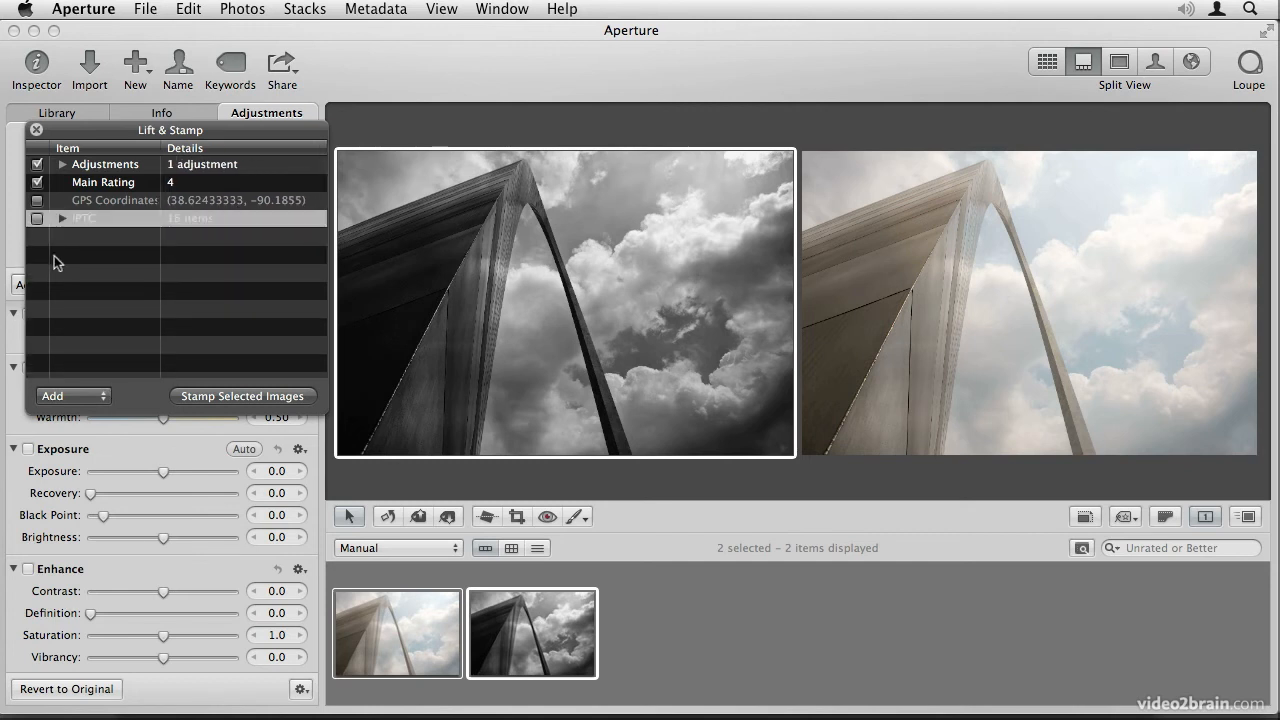
click(37, 182)
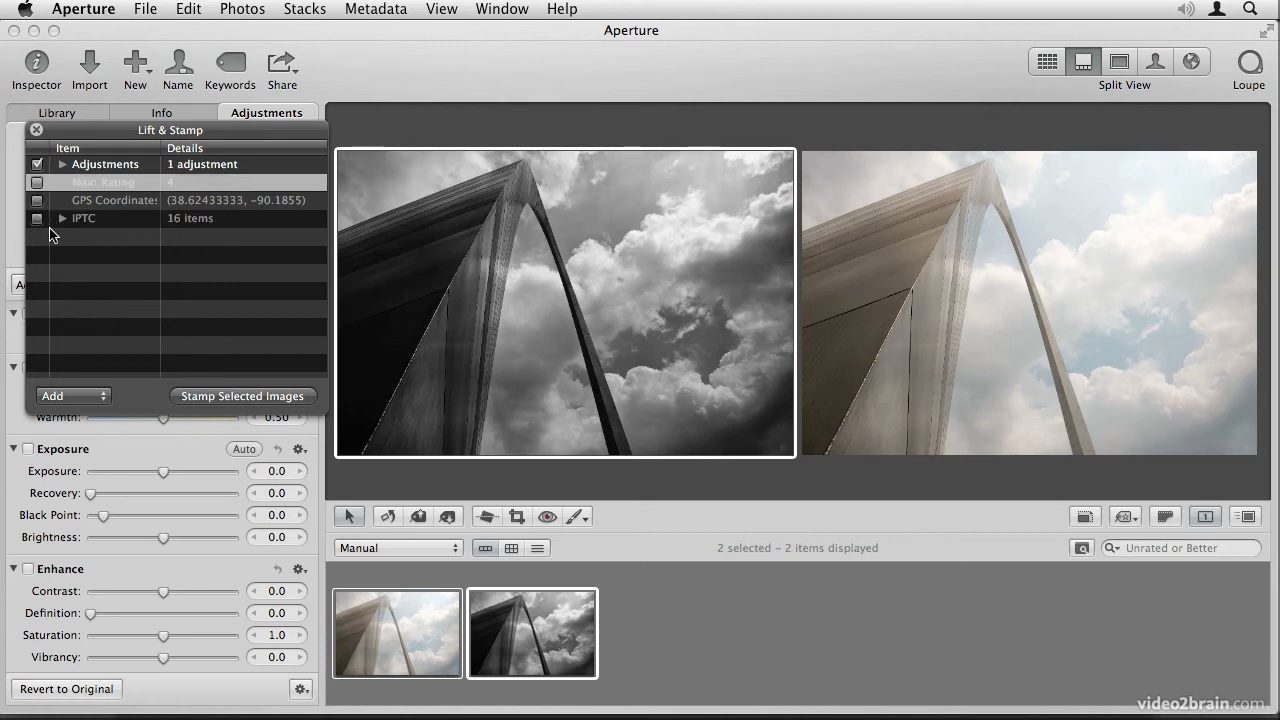
click(62, 164)
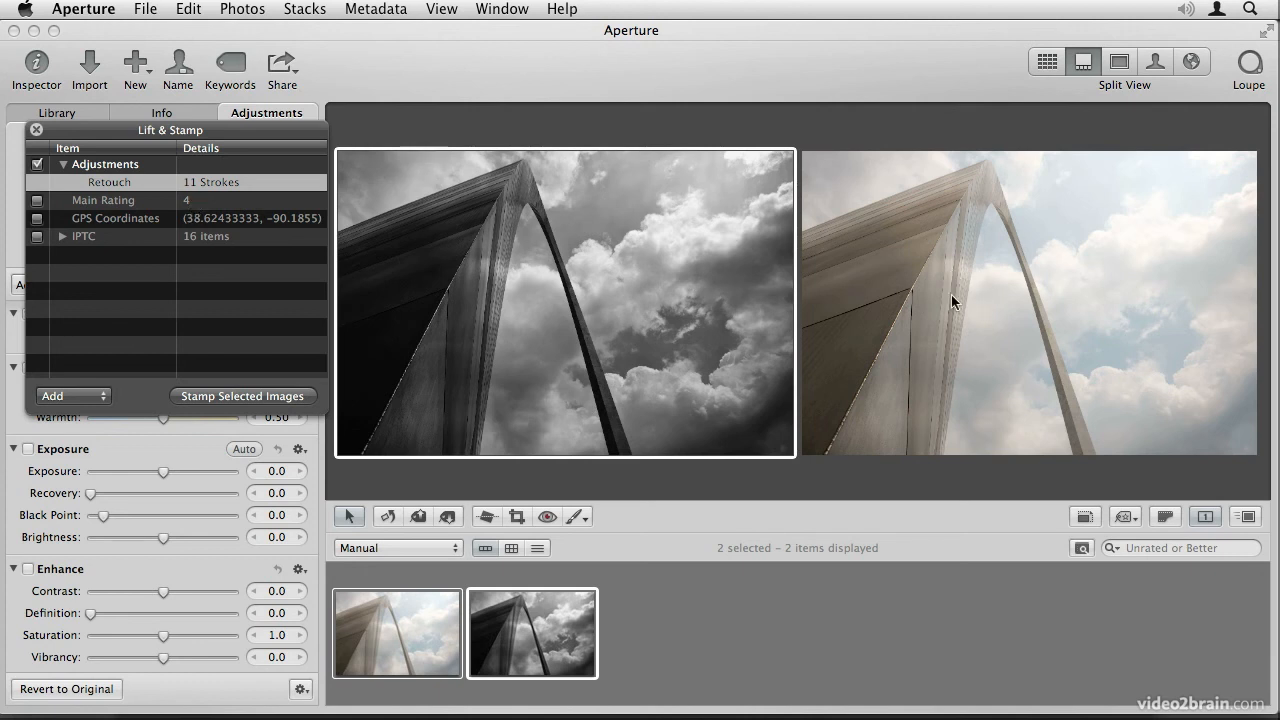
Step: Stamp the lifted Retouch adjustment onto the color original in Add mode and close the Lift & Stamp settings
click(898, 264)
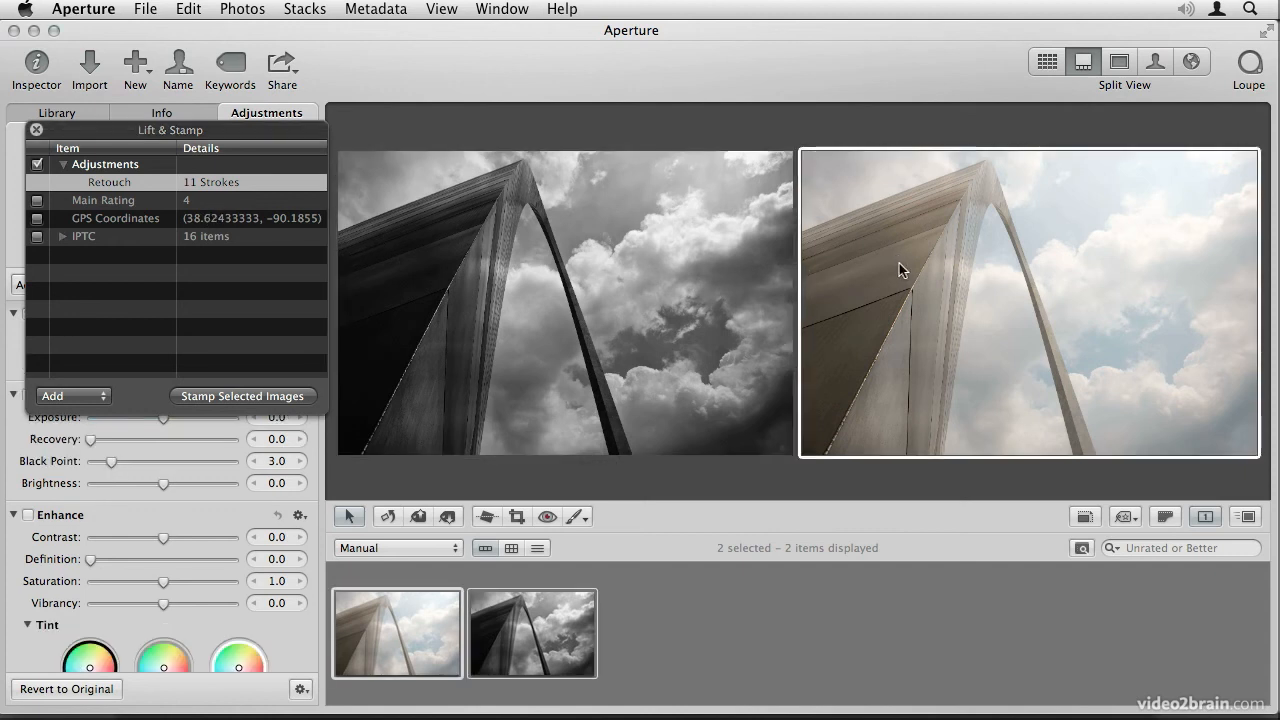
click(256, 398)
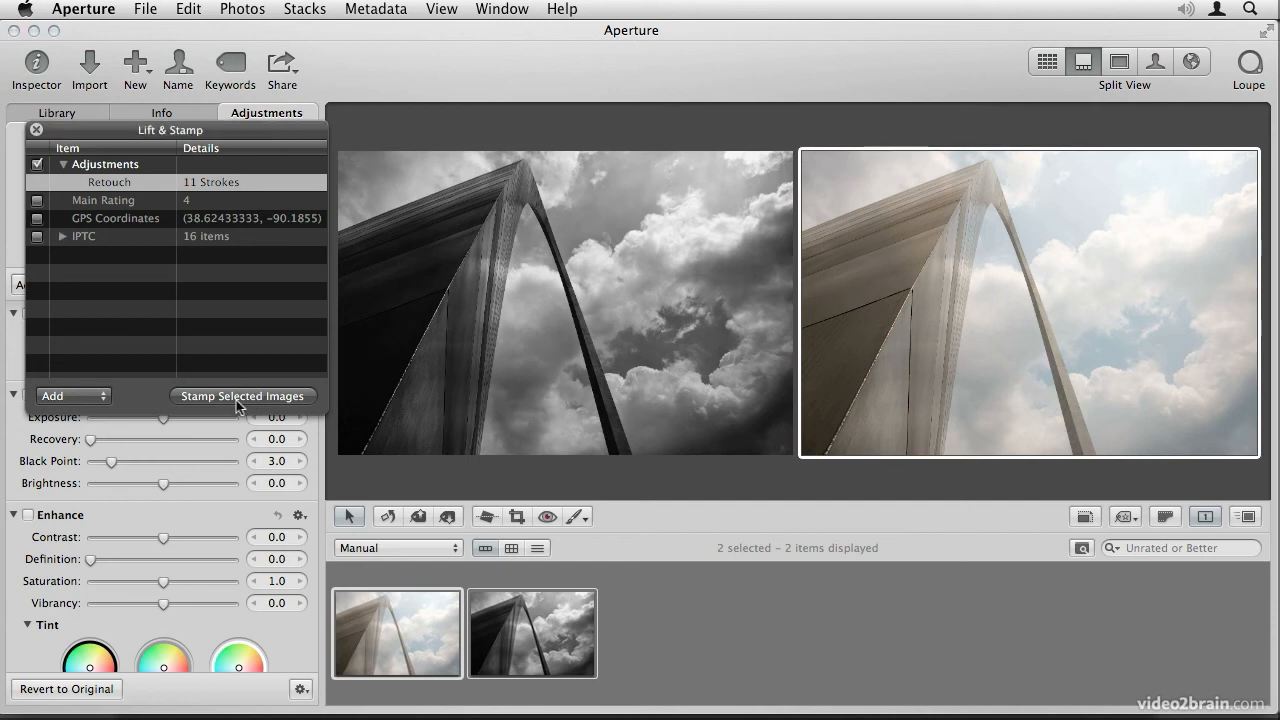
click(99, 400)
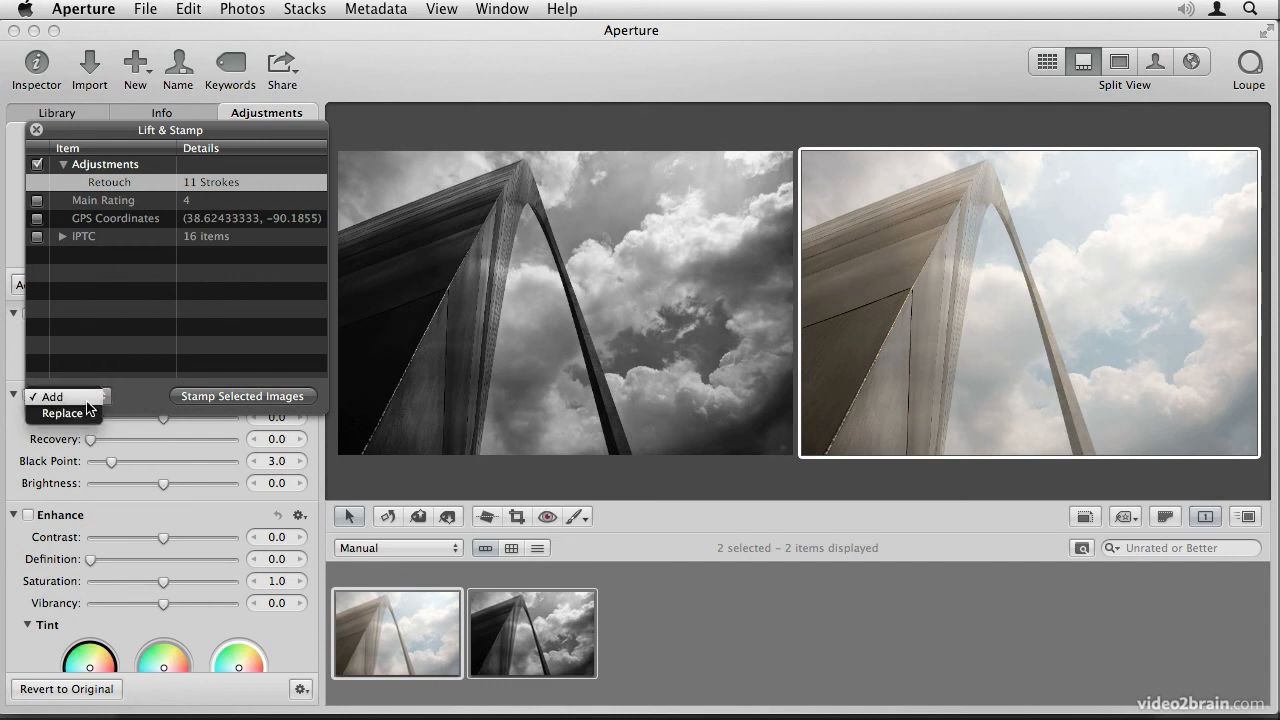
click(88, 400)
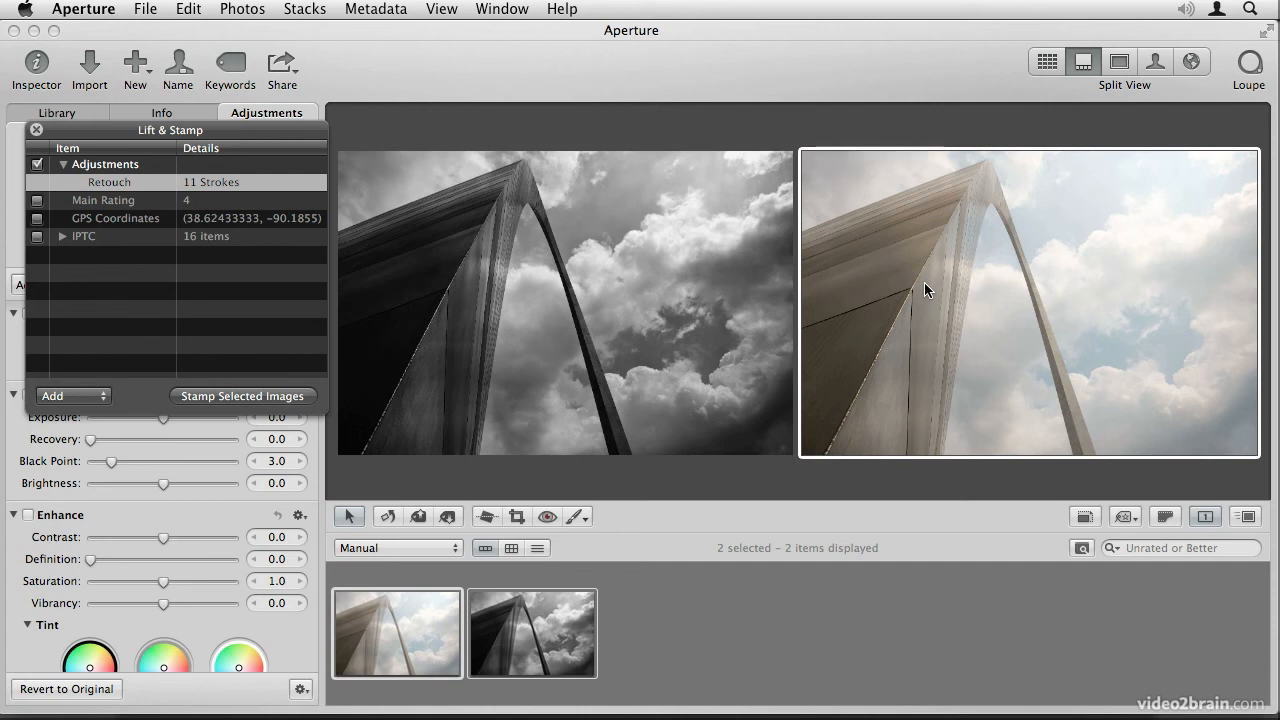
click(240, 396)
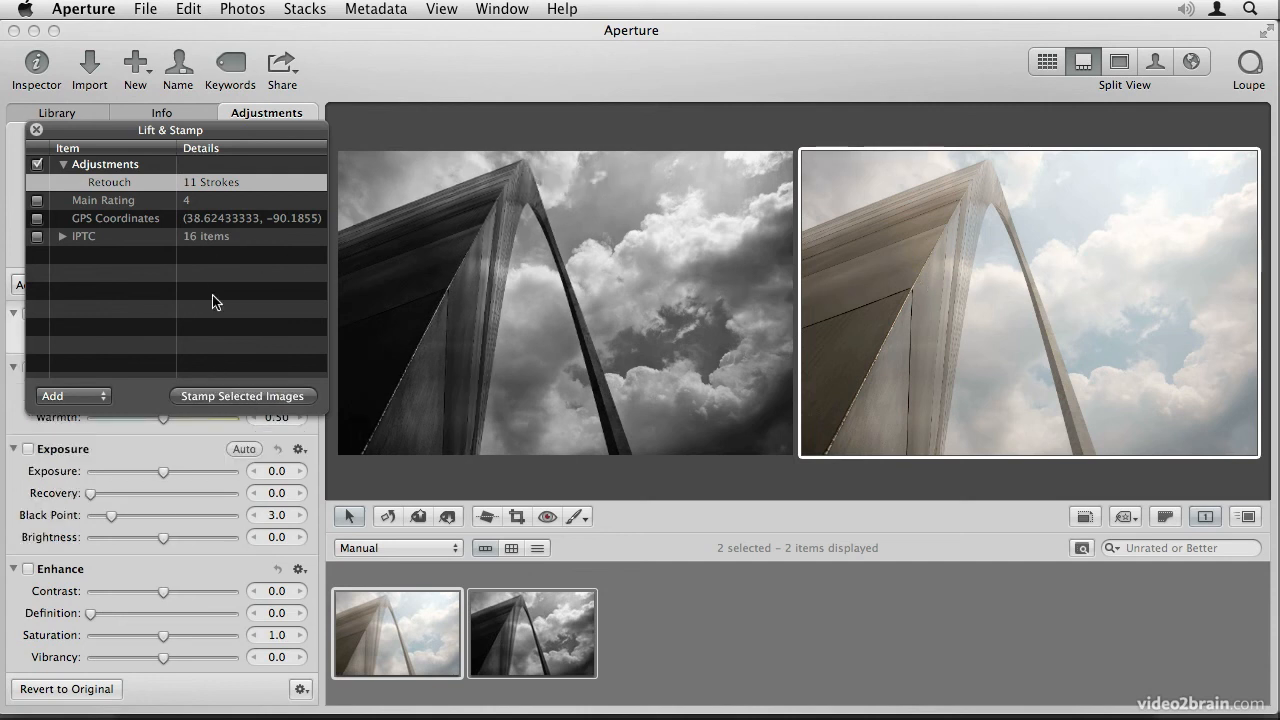
click(36, 130)
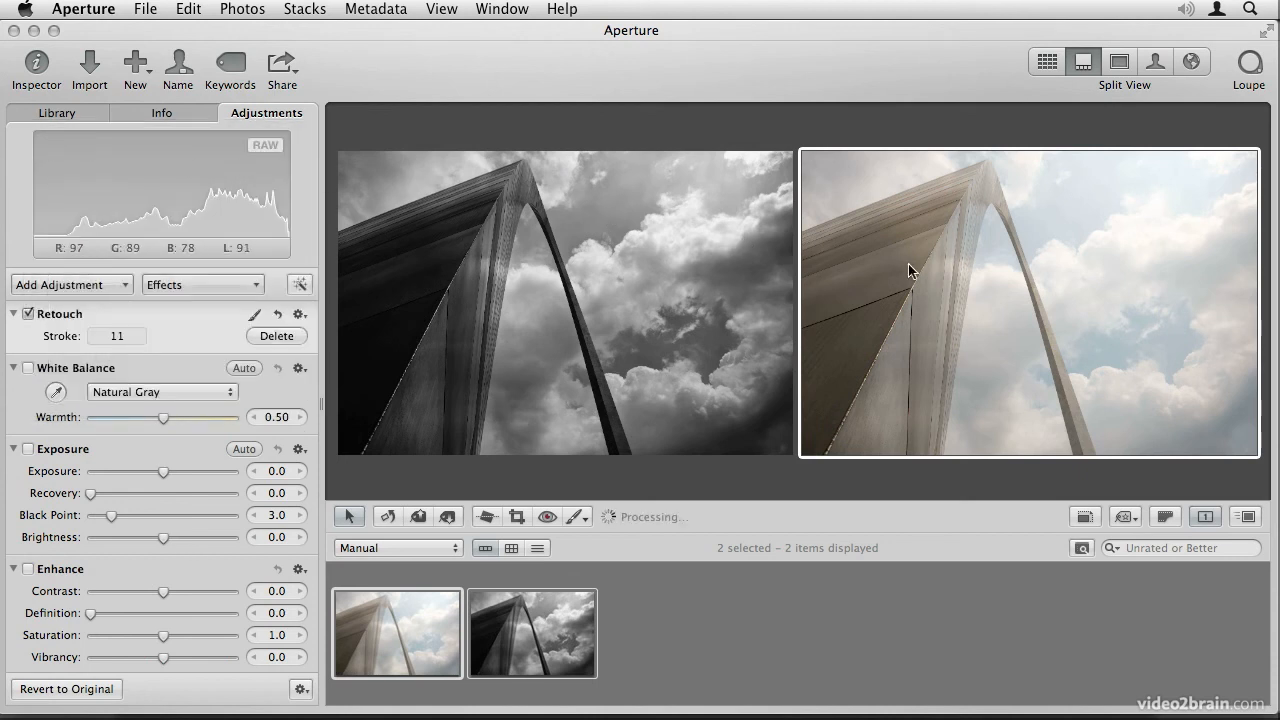
Step: Examine the upper-left, upper-right and lower sky at 100% in both versions for remaining dust spots
click(818, 177)
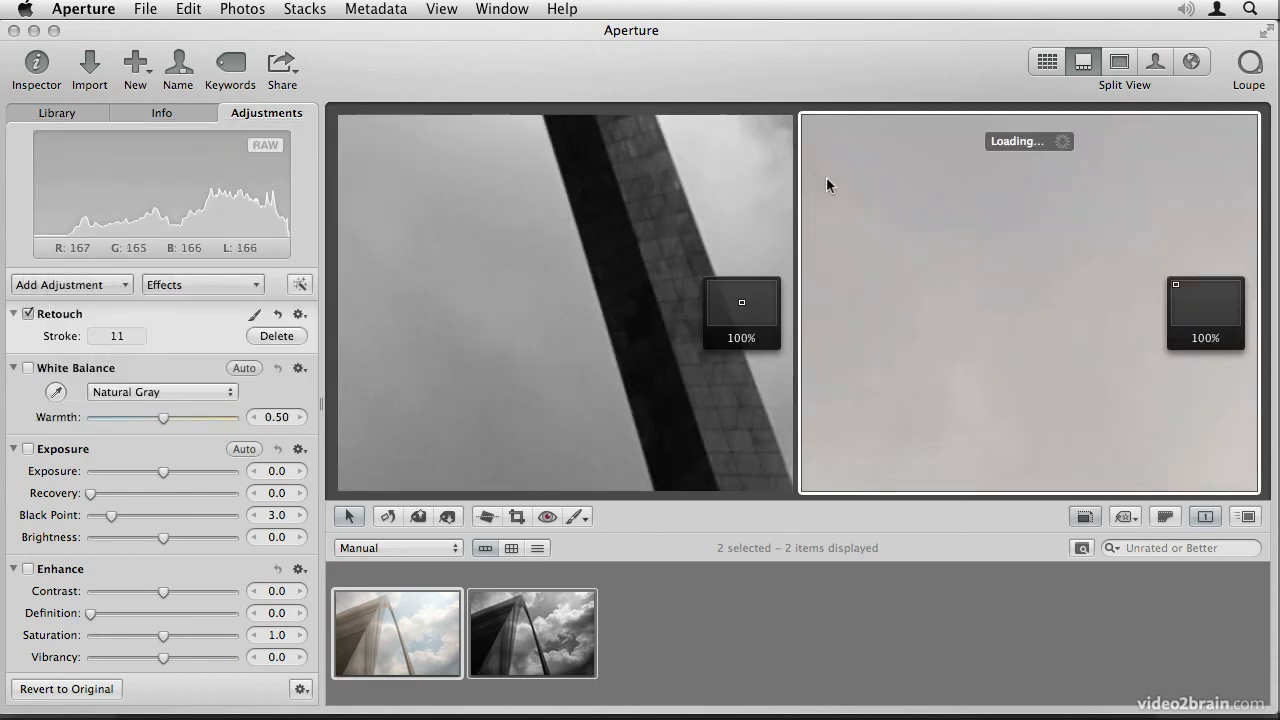
mouse_move(1040, 231)
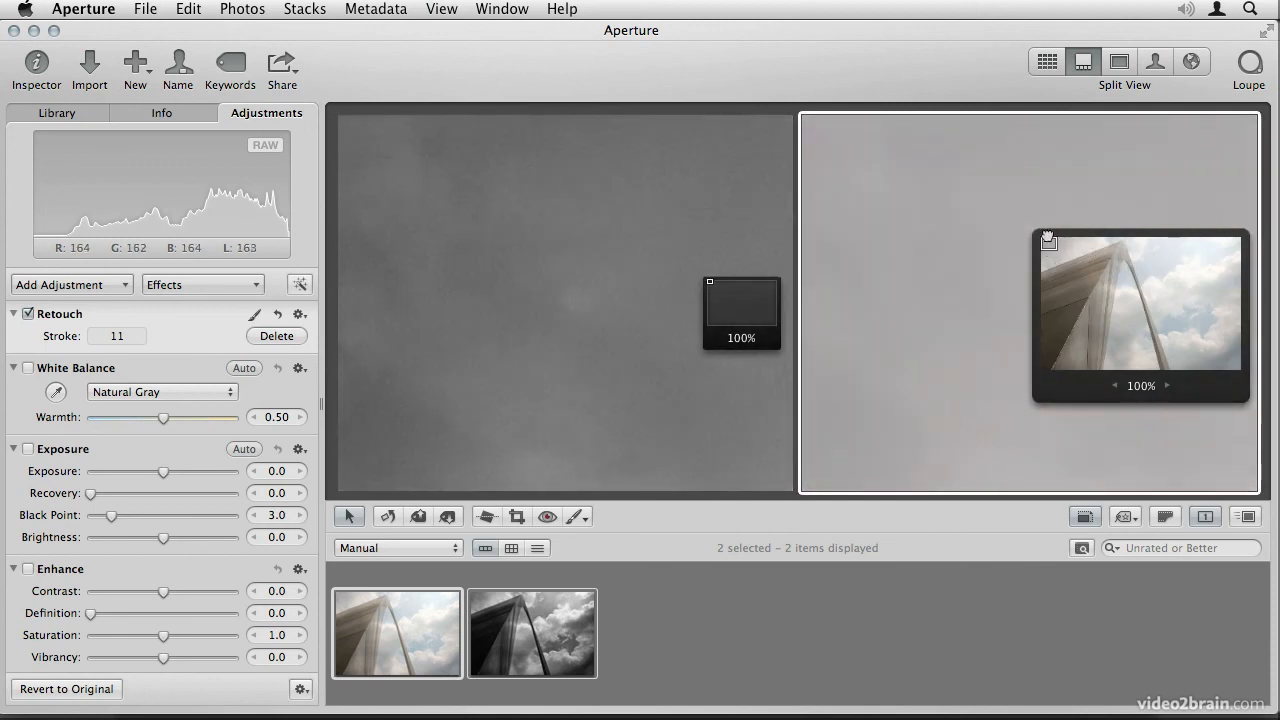
mouse_move(1175, 285)
drag(1175, 285, 1189, 240)
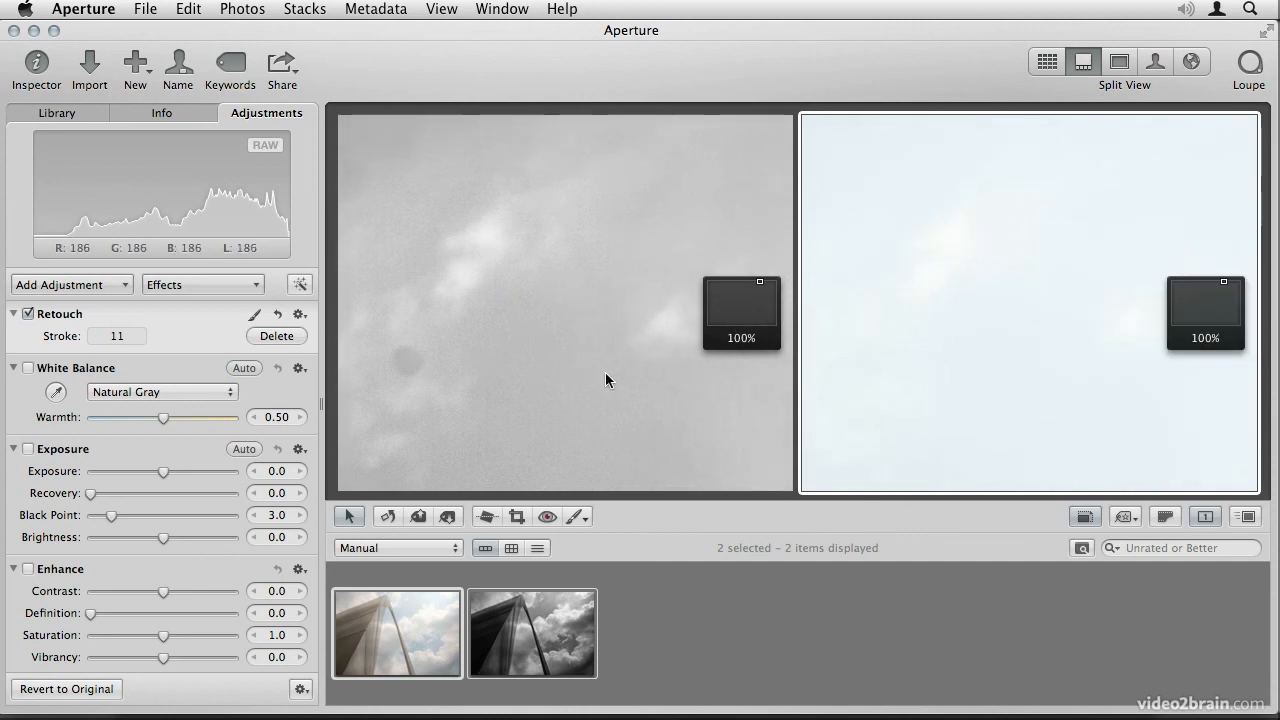
mouse_move(1200, 306)
drag(1200, 306, 1135, 345)
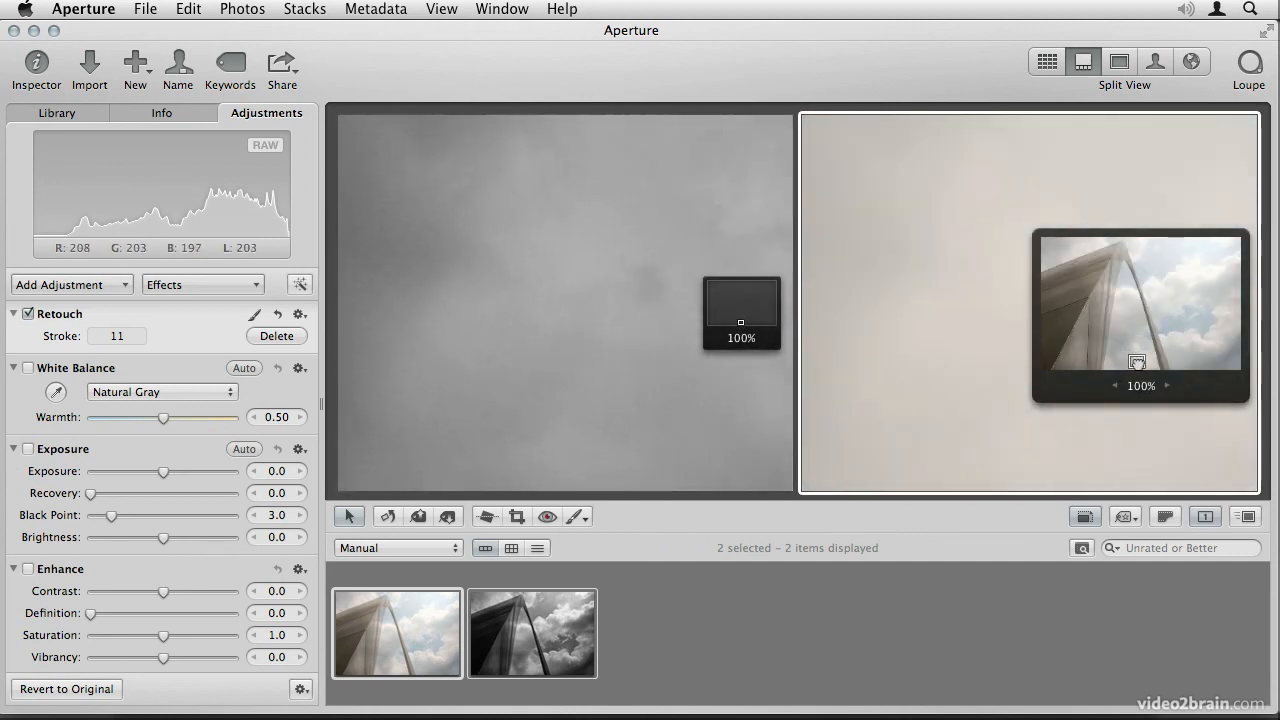
click(571, 360)
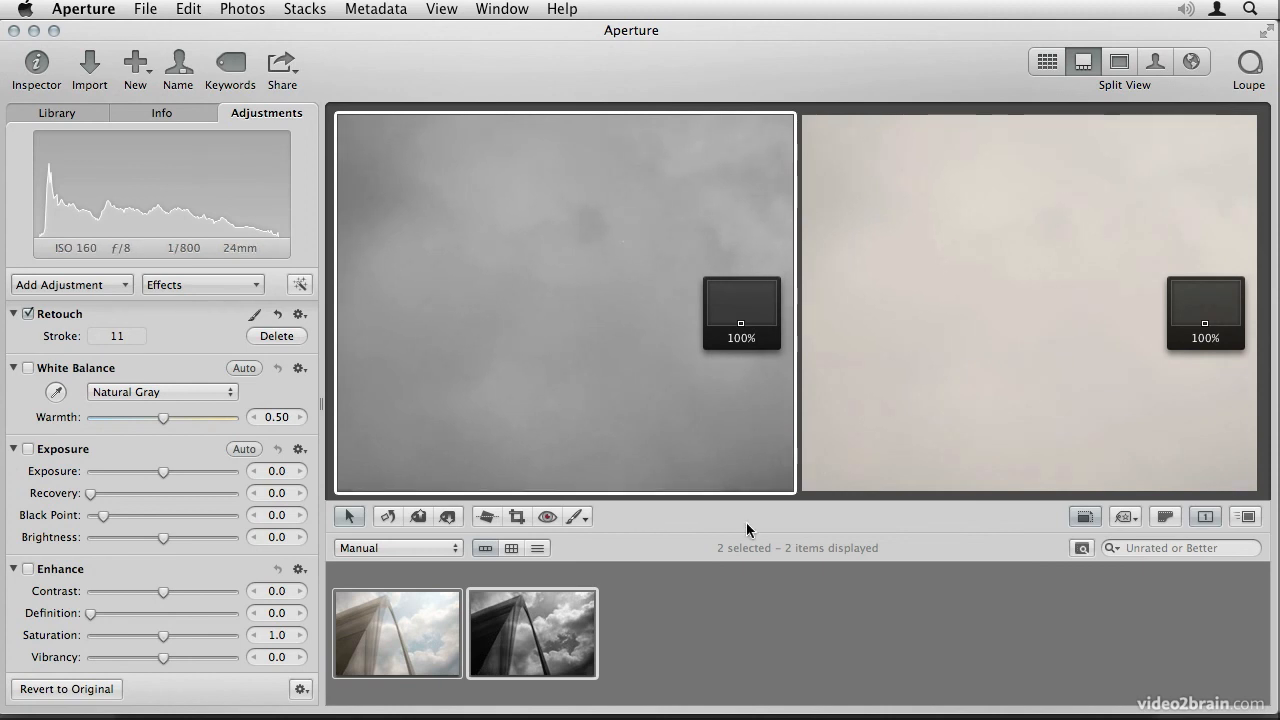
key(z)
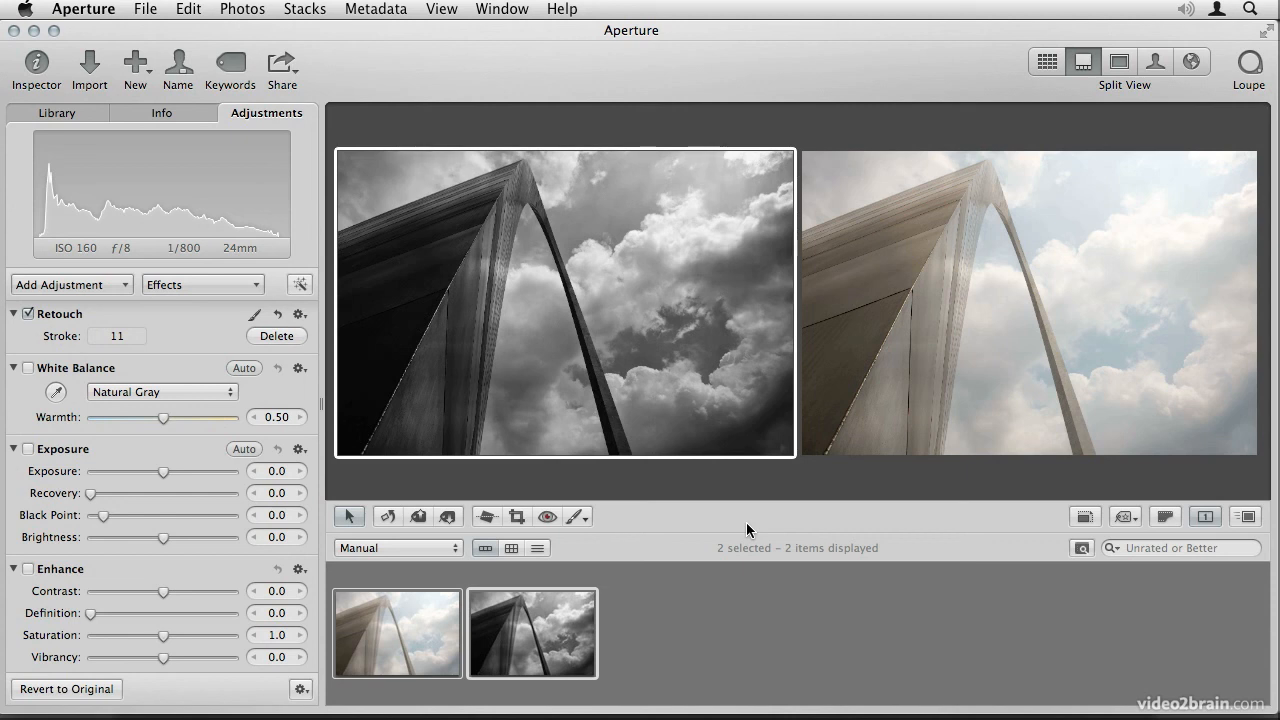
Step: Select only the retouched color original and view the plug-ins available for editing it
click(912, 323)
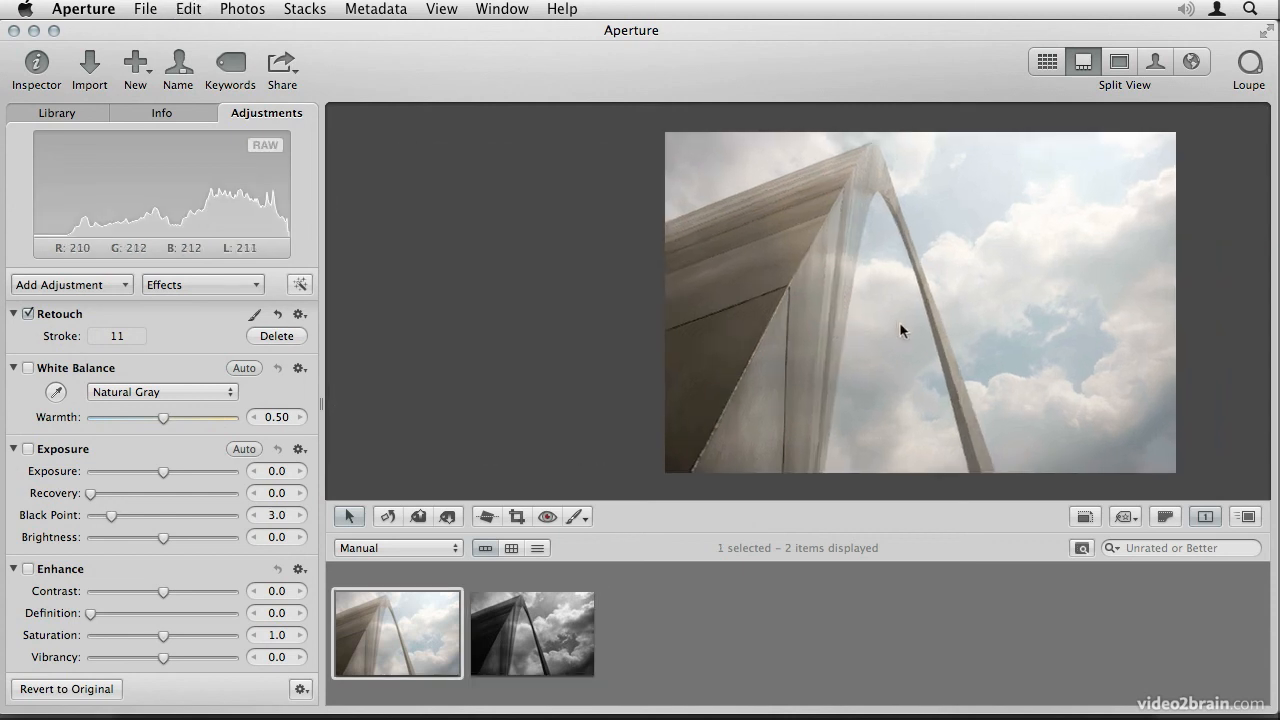
right_click(800, 310)
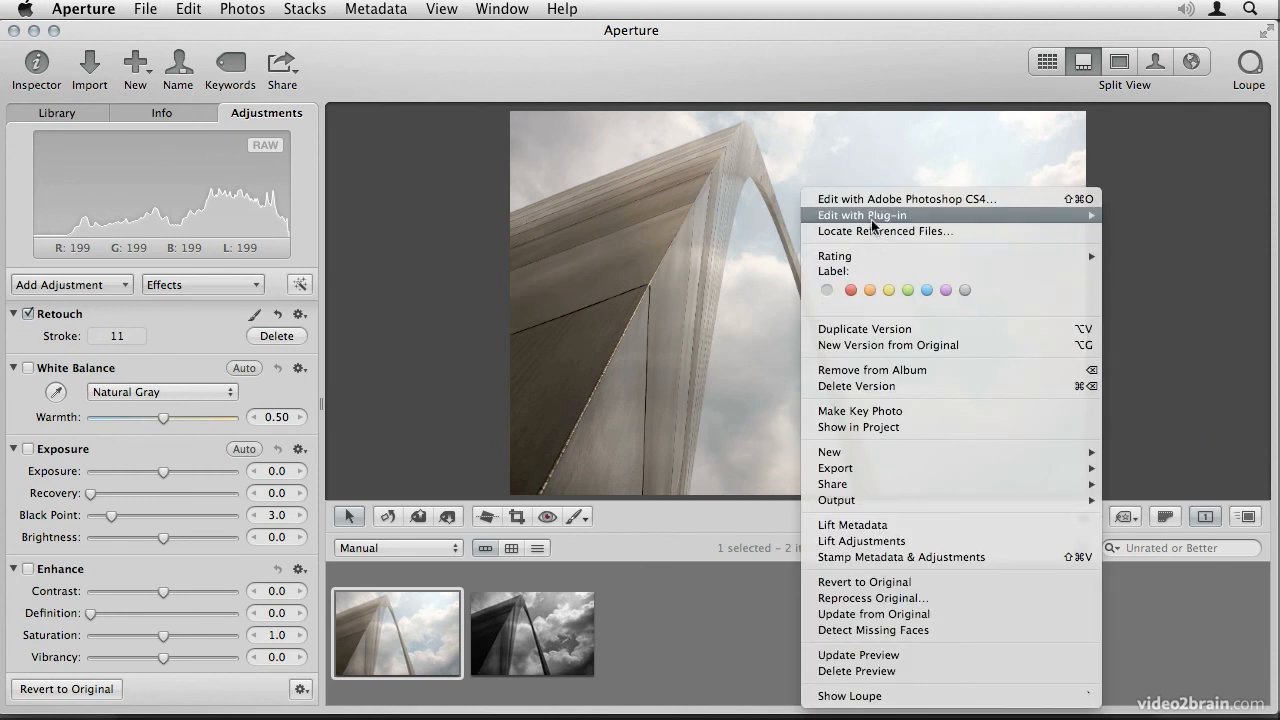
mouse_move(871, 219)
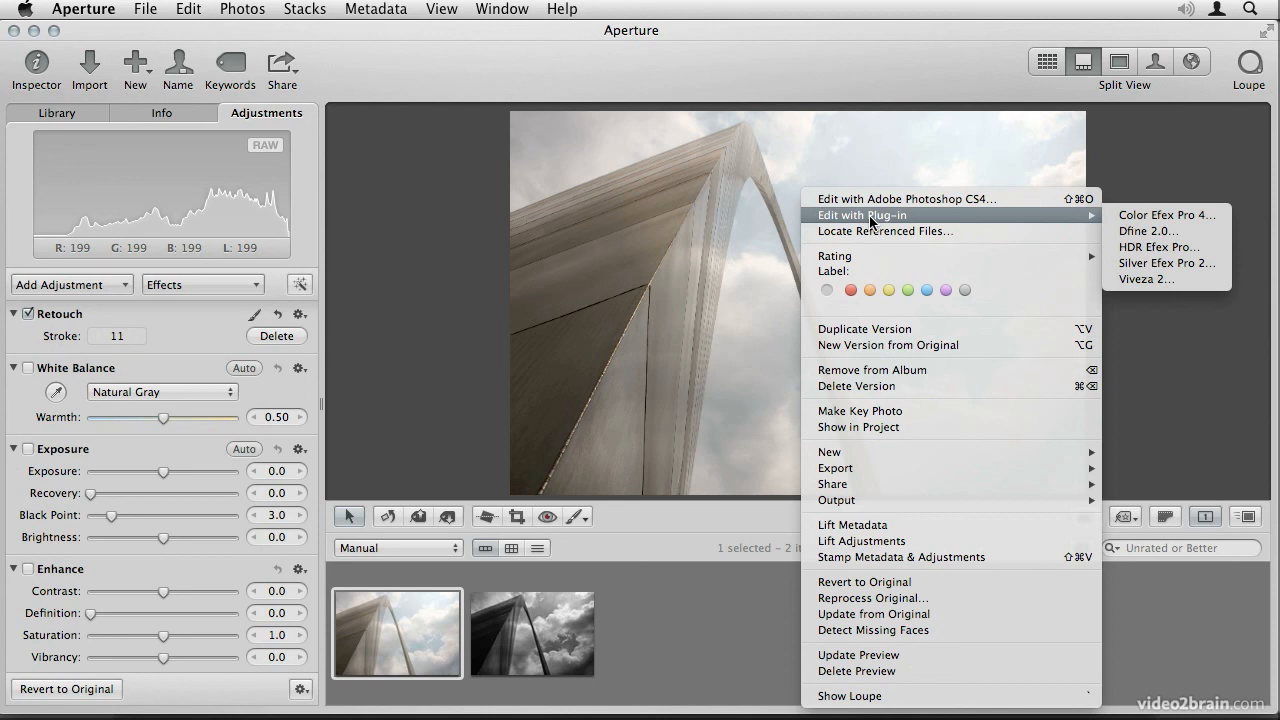
click(781, 224)
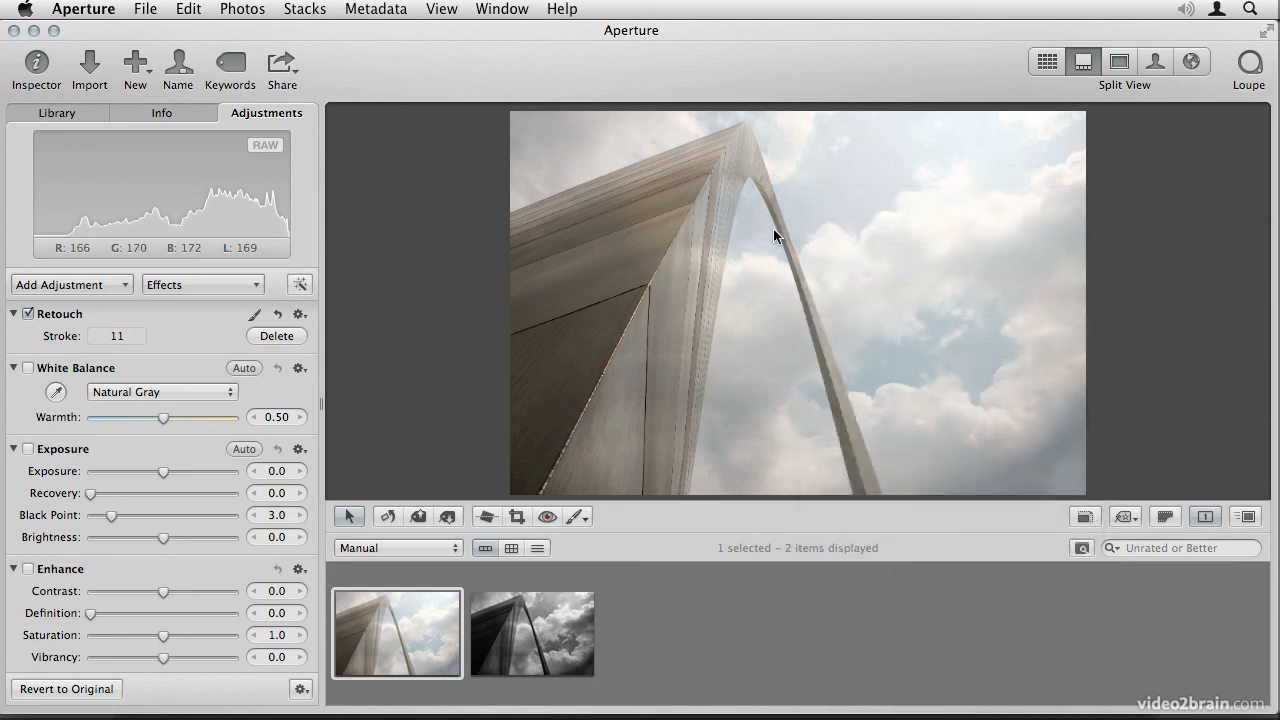